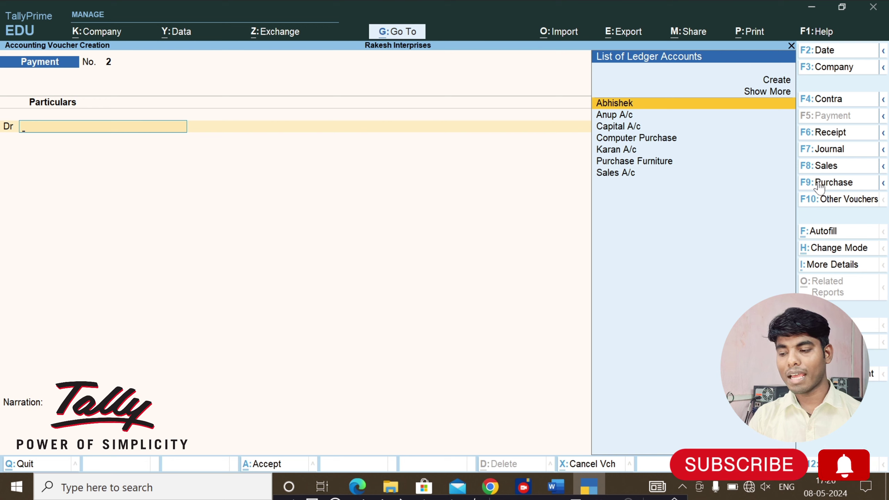
Step: Start a purchase voucher and set its mode to Item Invoice
{"action": "left_click", "coordinate": [833, 182]}
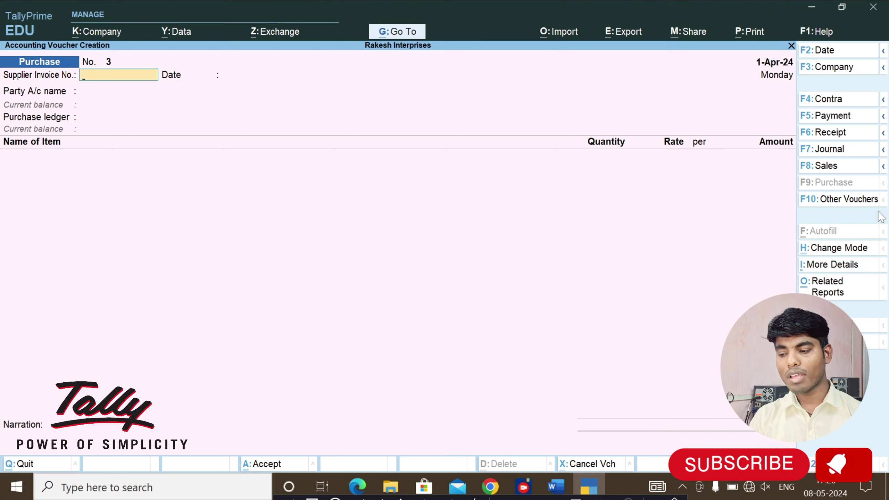
{"action": "left_click", "coordinate": [823, 252]}
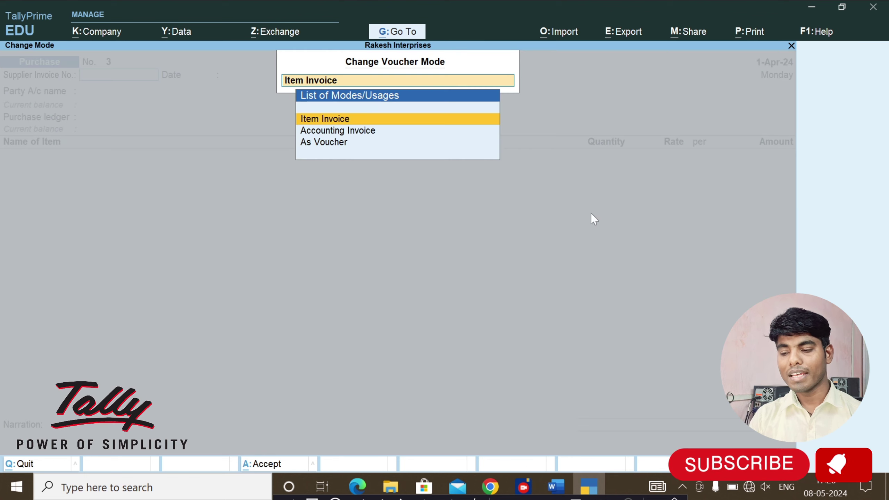
{"action": "left_click", "coordinate": [377, 120]}
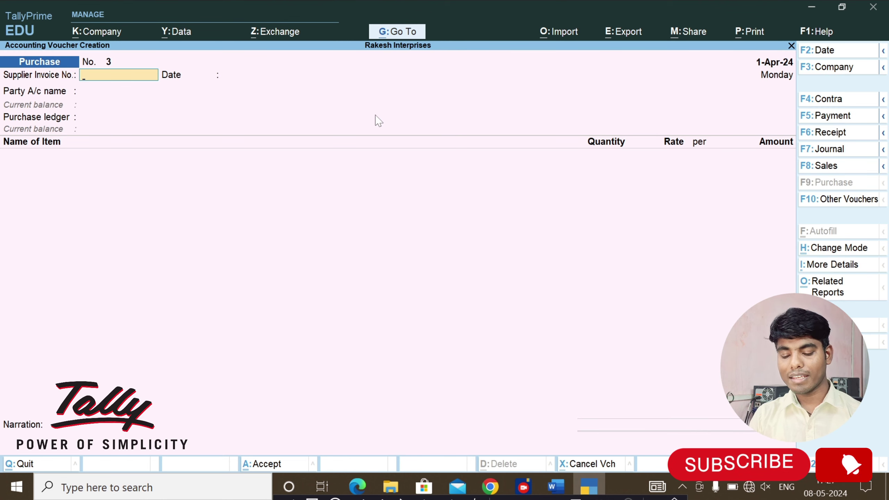
Step: Check the grocery purchase in the Word document, and enter supplier invoice number 1 dated 1-Apr-24 on the purchase voucher
{"action": "key", "text": "alt+Tab"}
{"action": "key", "text": "Tab"}
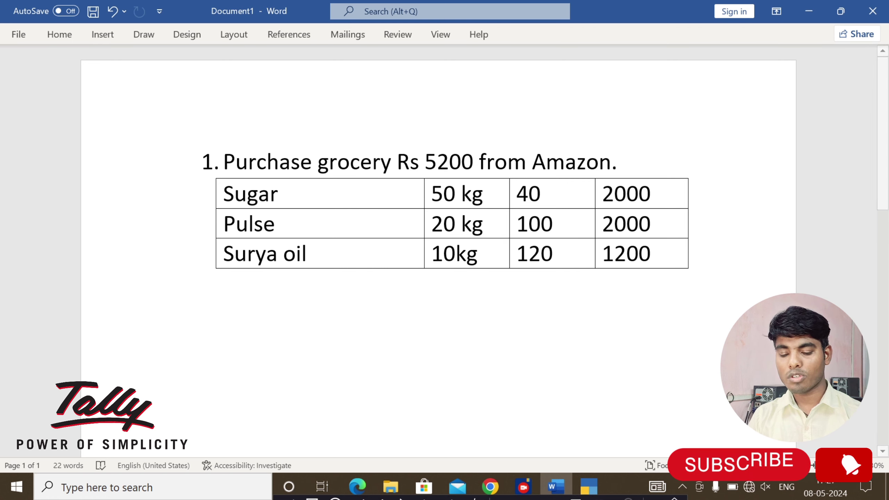
{"action": "key", "text": "alt+Tab"}
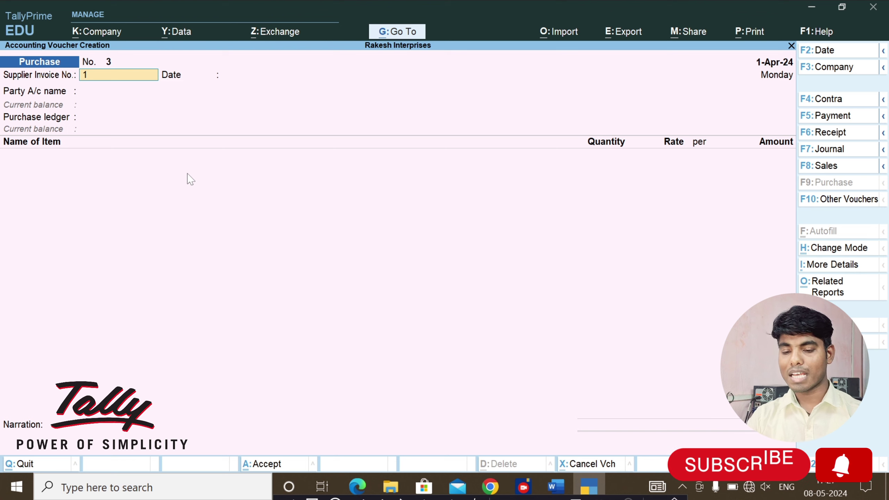
{"action": "key", "text": "Return"}
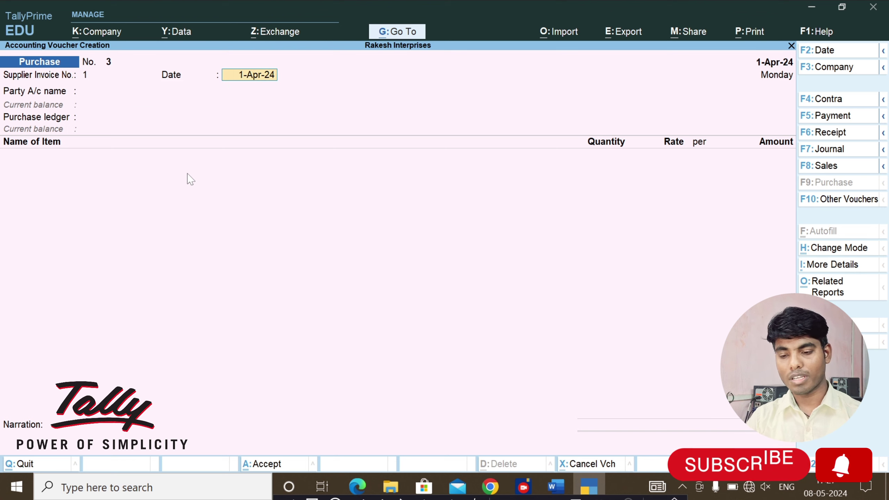
{"action": "key", "text": "Return"}
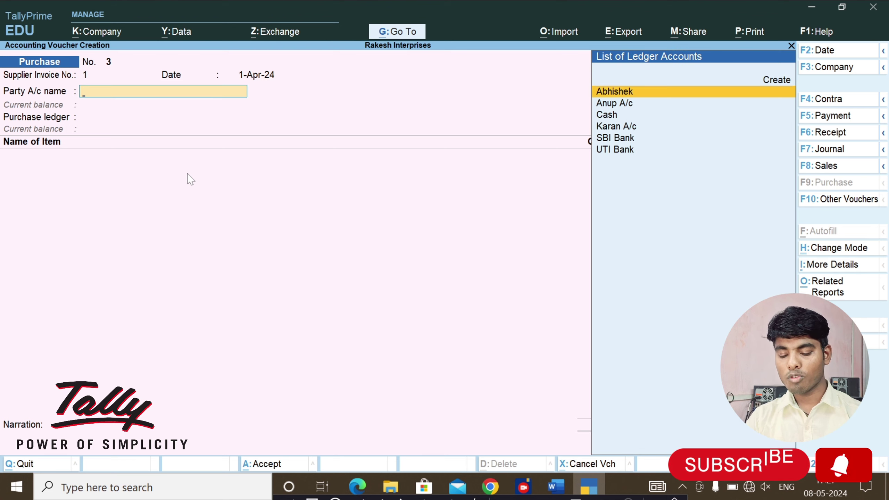
Step: Recheck the supplier in the Word document, and create the party ledger Amazon under Sundry Creditors from the voucher
{"action": "key", "text": "alt+Tab"}
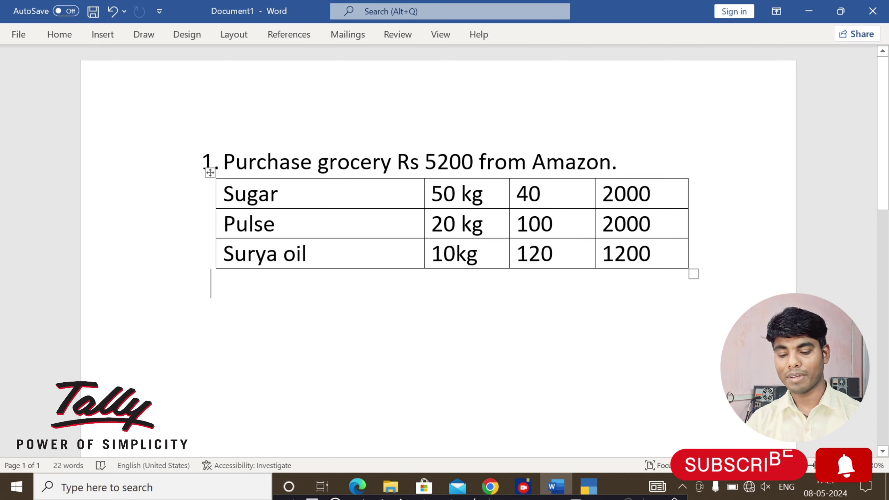
{"action": "key", "text": "alt+Tab"}
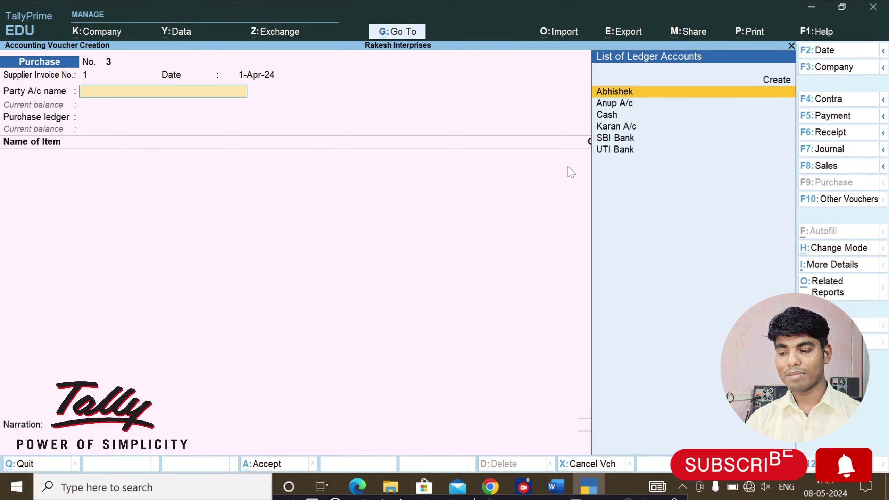
{"action": "key", "text": "Up"}
{"action": "key", "text": "Return"}
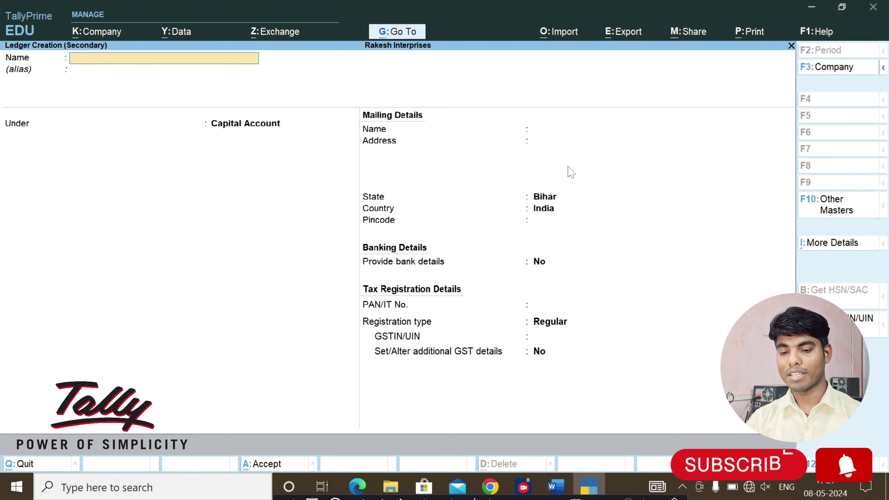
{"action": "type", "text": "Amazon"}
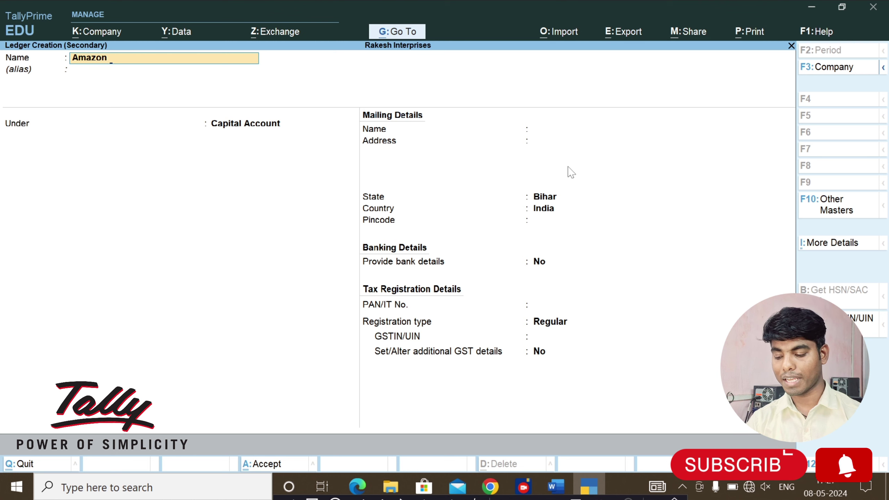
{"action": "key", "text": "Return"}
{"action": "key", "text": "Return"}
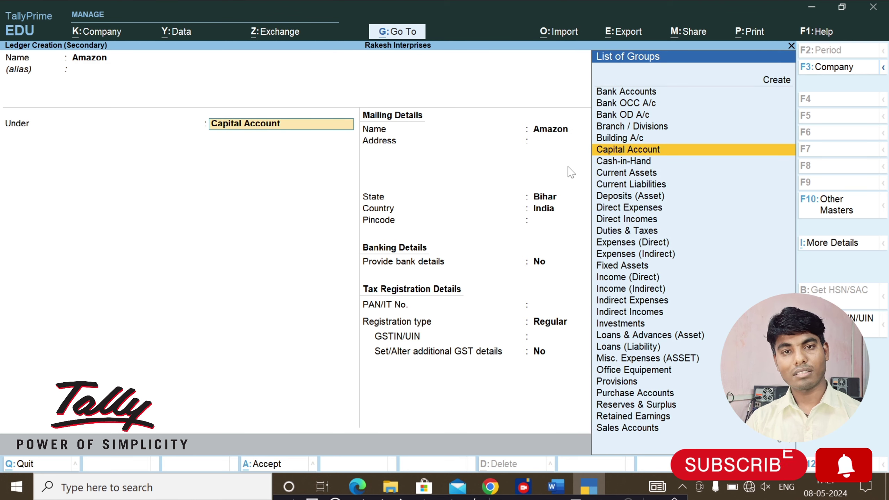
{"action": "type", "text": "Su"}
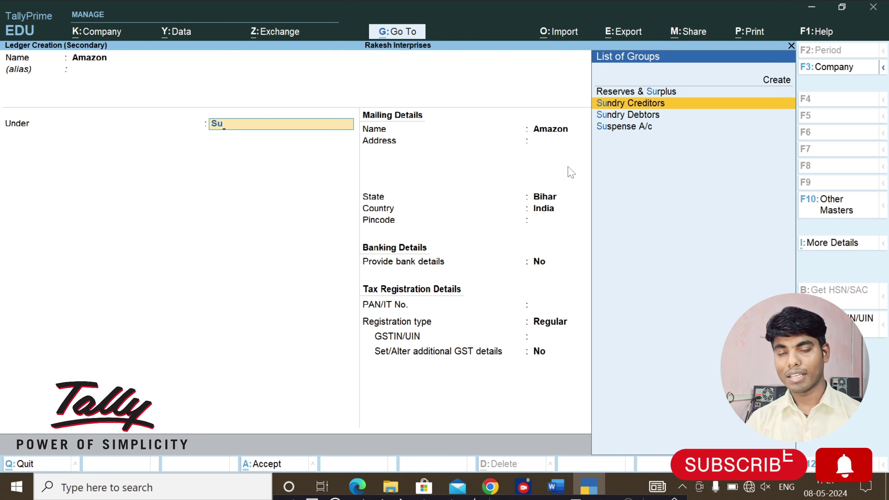
{"action": "key", "text": "Return"}
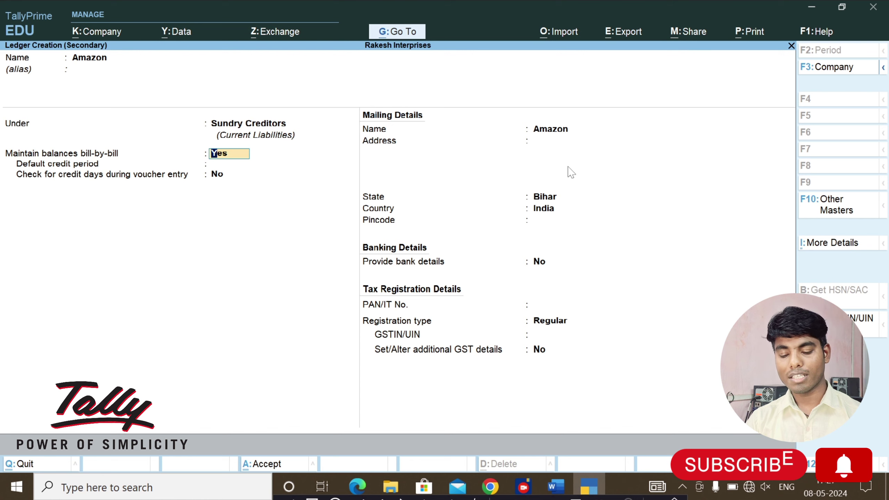
{"action": "key", "text": "ctrl+a"}
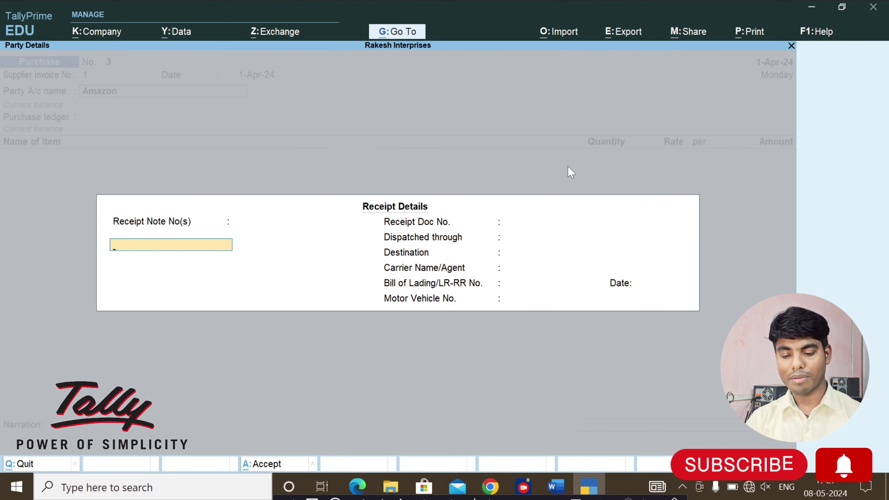
Step: Leave the receipt details blank and accept the party details for Amazon with state Bihar
{"action": "key", "text": "Return"}
{"action": "key", "text": "Return"}
{"action": "key", "text": "Return"}
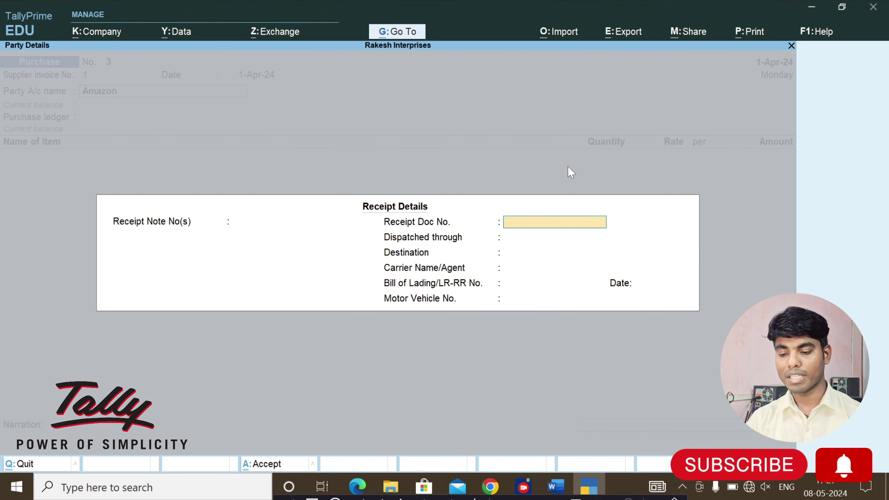
{"action": "key", "text": "Return"}
{"action": "key", "text": "Return"}
{"action": "key", "text": "Return"}
{"action": "key", "text": "Return"}
{"action": "key", "text": "Return"}
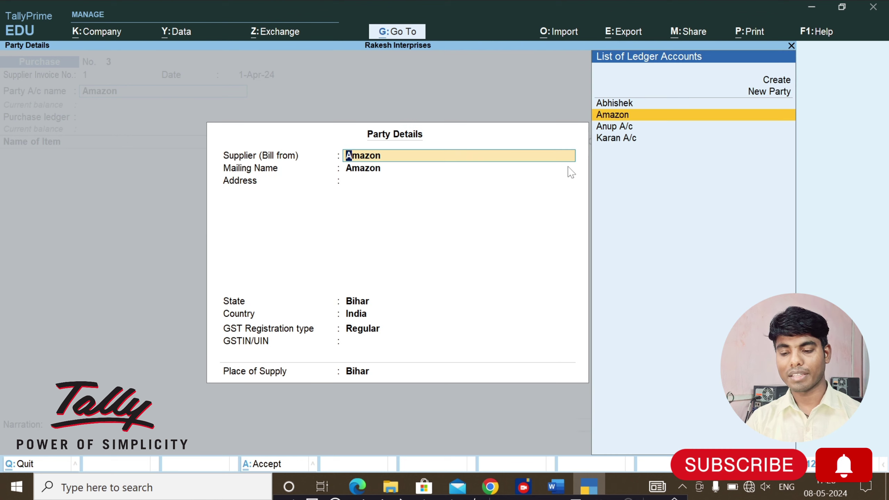
{"action": "key", "text": "Return"}
{"action": "key", "text": "Return"}
{"action": "key", "text": "Return"}
{"action": "key", "text": "Return"}
{"action": "key", "text": "Return"}
{"action": "key", "text": "Return"}
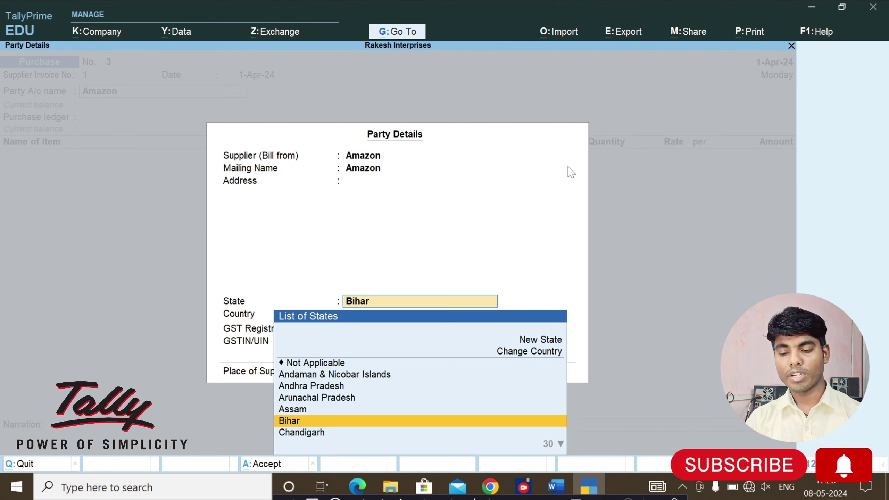
{"action": "key", "text": "Return"}
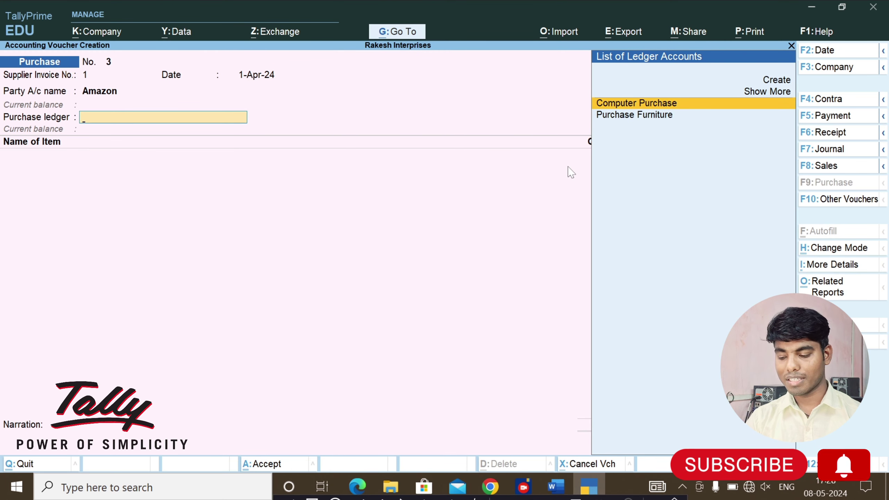
Step: Create a ledger named Purchase under Purchase Accounts and use it as the voucher's purchase ledger
{"action": "key", "text": "Up"}
{"action": "key", "text": "Up"}
{"action": "key", "text": "Return"}
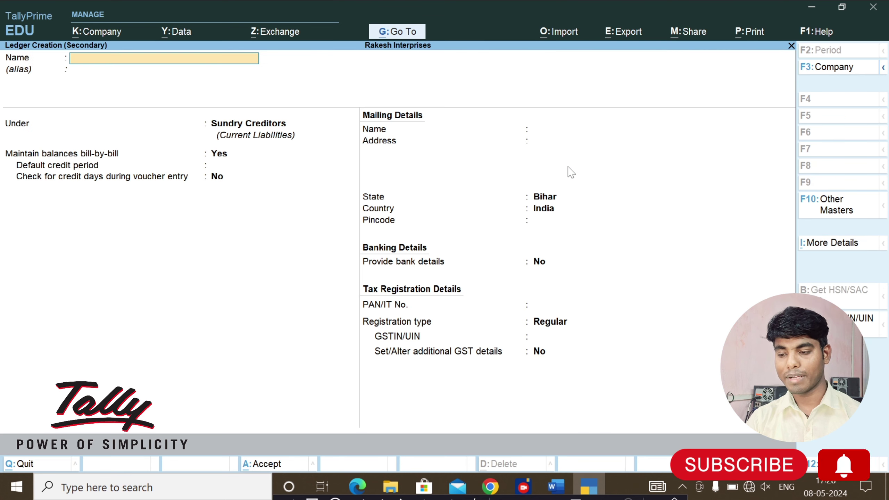
{"action": "type", "text": "P"}
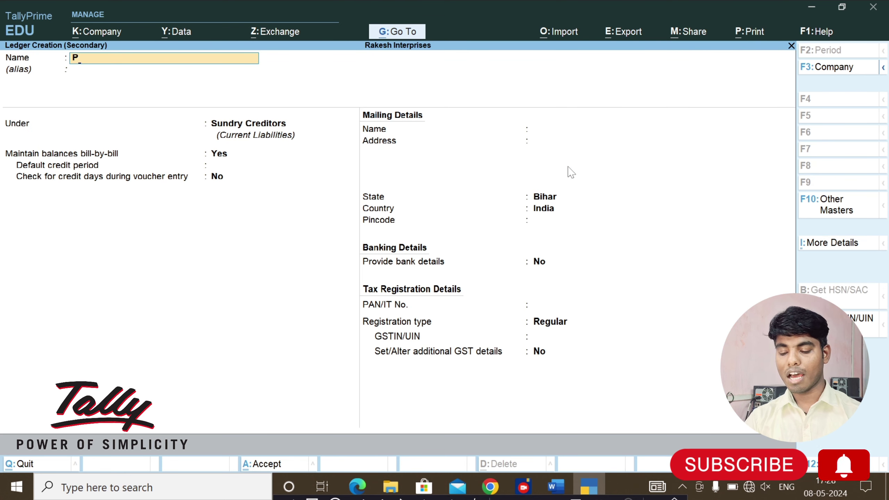
{"action": "type", "text": "urxhas"}
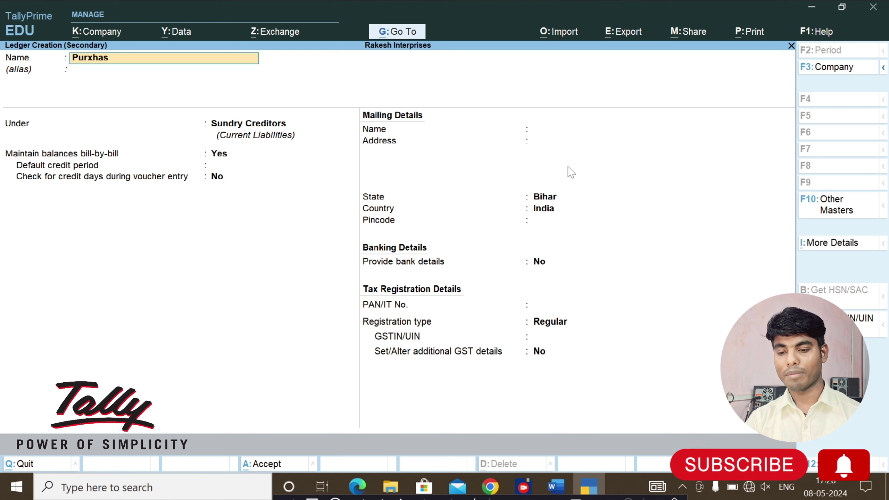
{"action": "key", "text": "BackSpace"}
{"action": "key", "text": "BackSpace"}
{"action": "key", "text": "BackSpace"}
{"action": "key", "text": "BackSpace"}
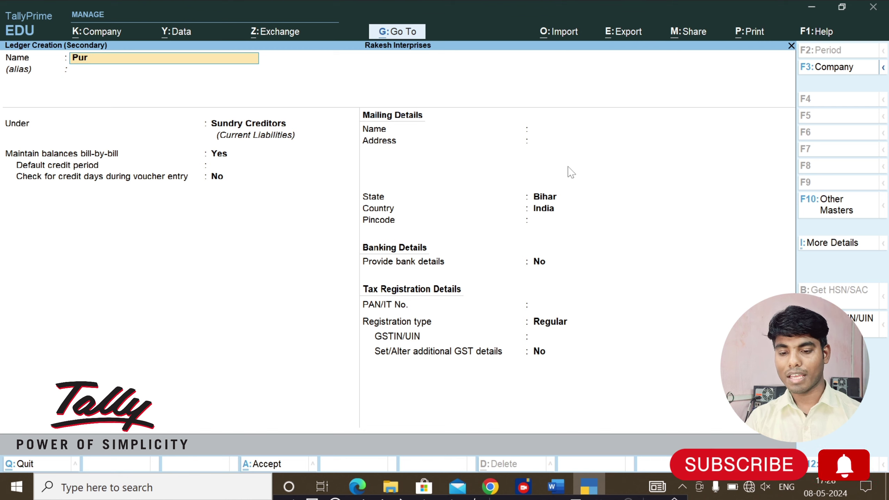
{"action": "type", "text": "chae"}
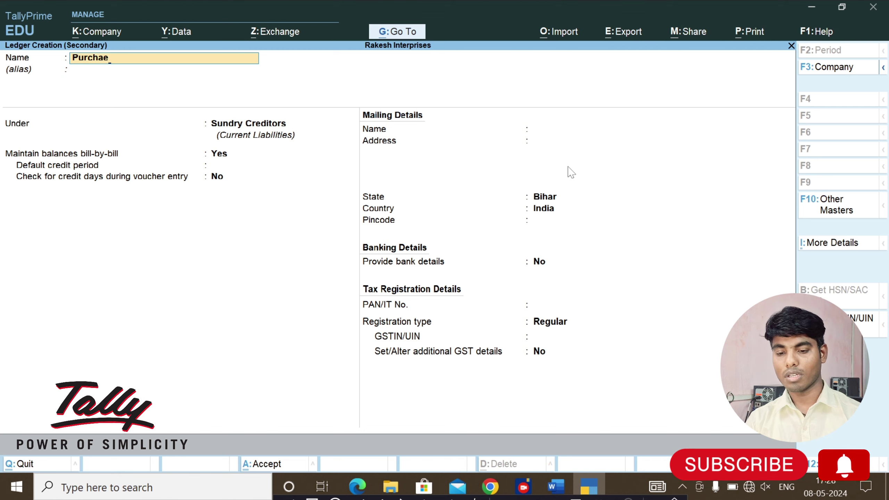
{"action": "key", "text": "BackSpace"}
{"action": "type", "text": "se"}
{"action": "key", "text": "Return"}
{"action": "key", "text": "Return"}
{"action": "type", "text": "Pu"}
{"action": "key", "text": "Return"}
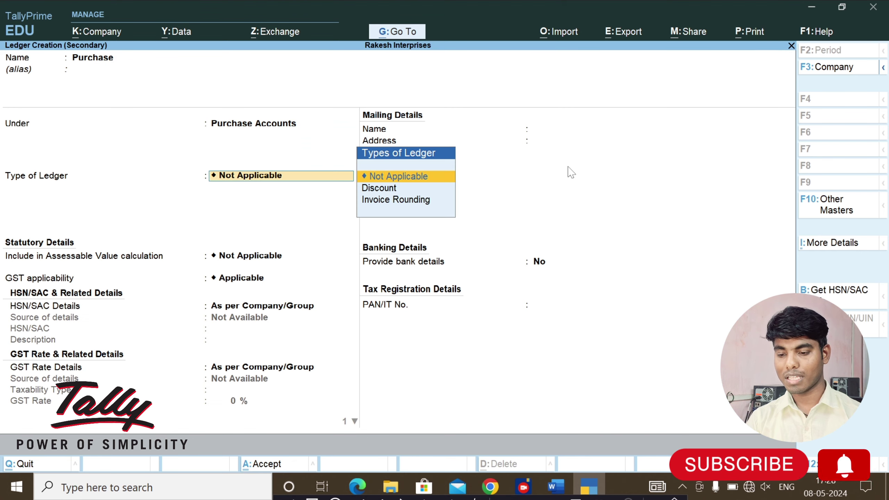
{"action": "key", "text": "ctrl+a"}
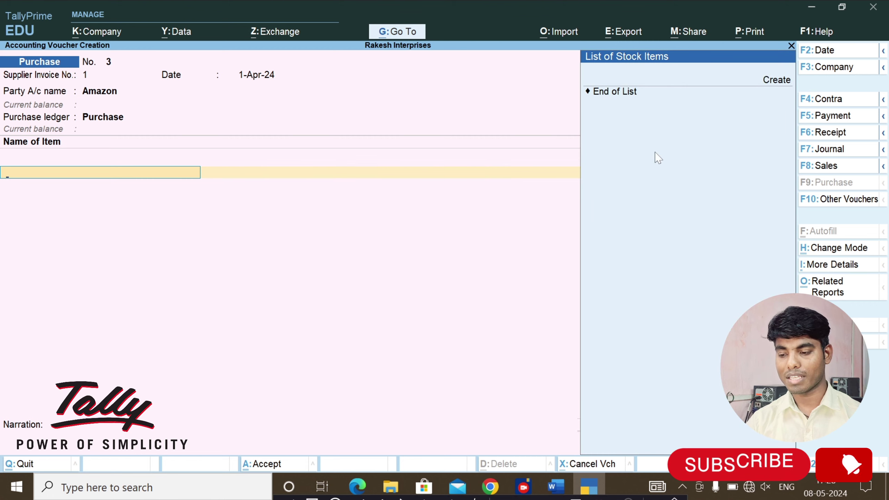
Step: Begin a new stock item for the voucher's first line and name it Sugar
{"action": "left_click", "coordinate": [758, 94]}
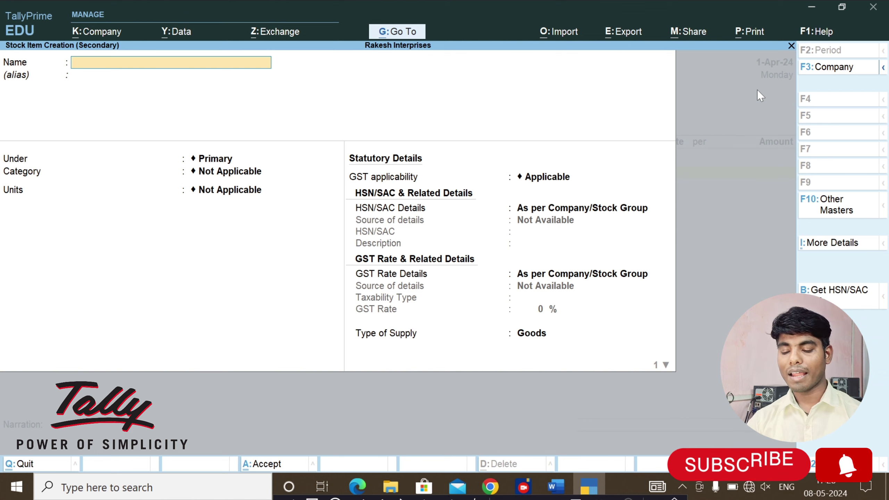
{"action": "type", "text": "Su"}
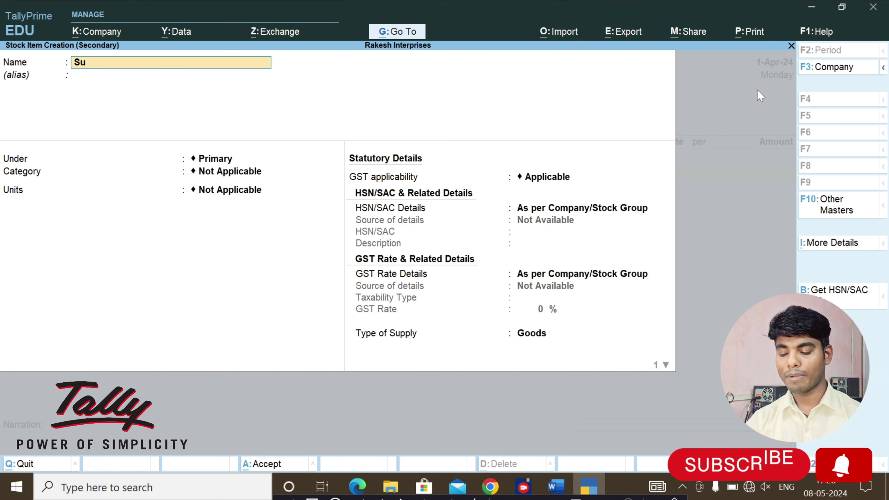
{"action": "type", "text": "gar"}
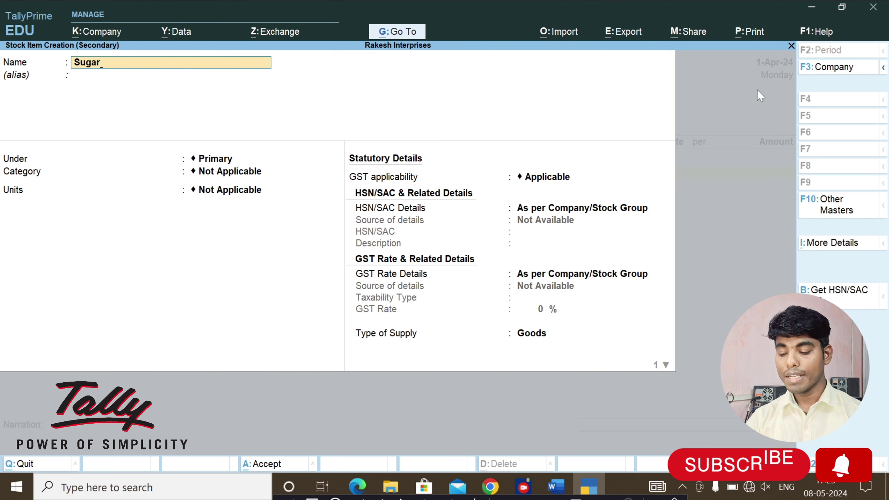
{"action": "key", "text": "Return"}
{"action": "key", "text": "Return"}
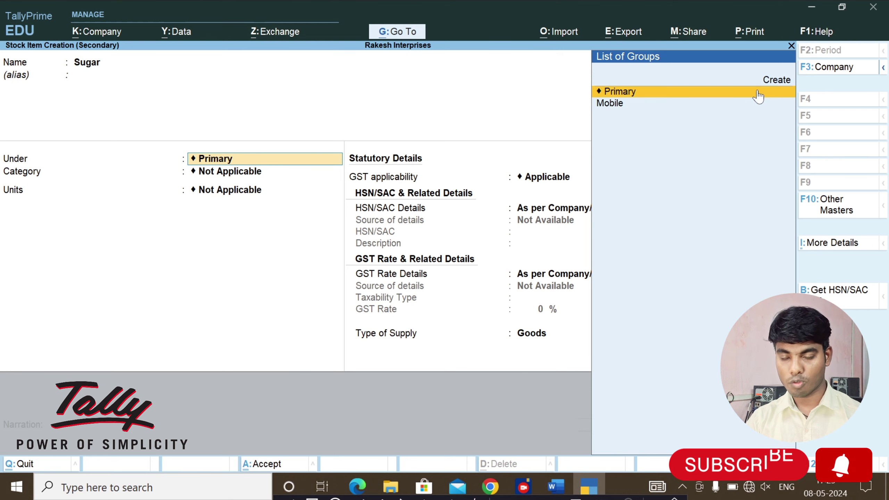
Step: Create a stock group named Grocery under Primary and place the Sugar item in it
{"action": "key", "text": "Up"}
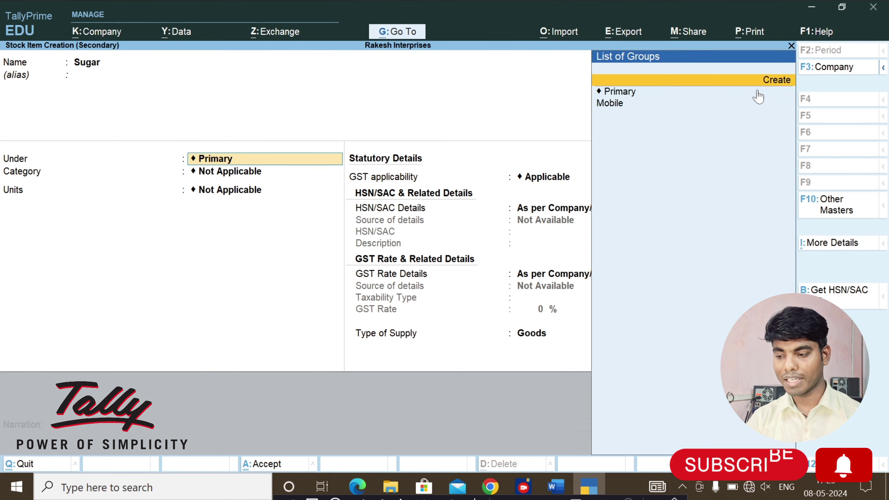
{"action": "key", "text": "Return"}
{"action": "type", "text": "Grocery"}
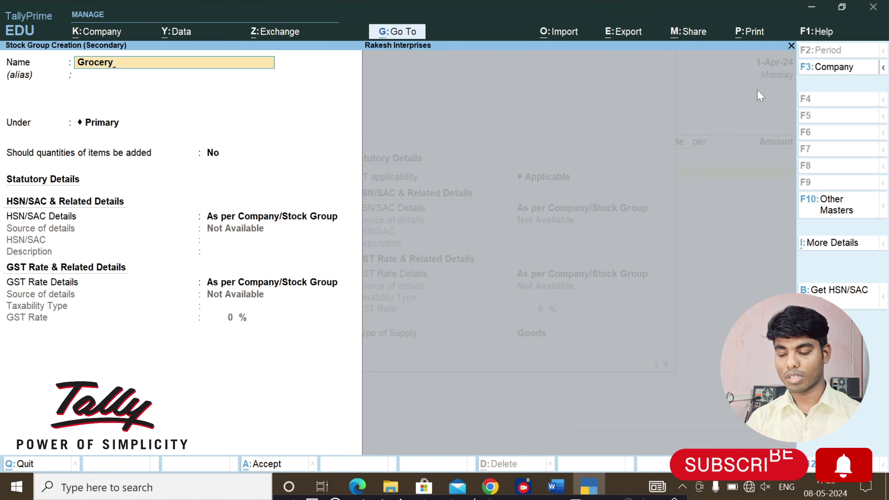
{"action": "key", "text": "Return"}
{"action": "key", "text": "Return"}
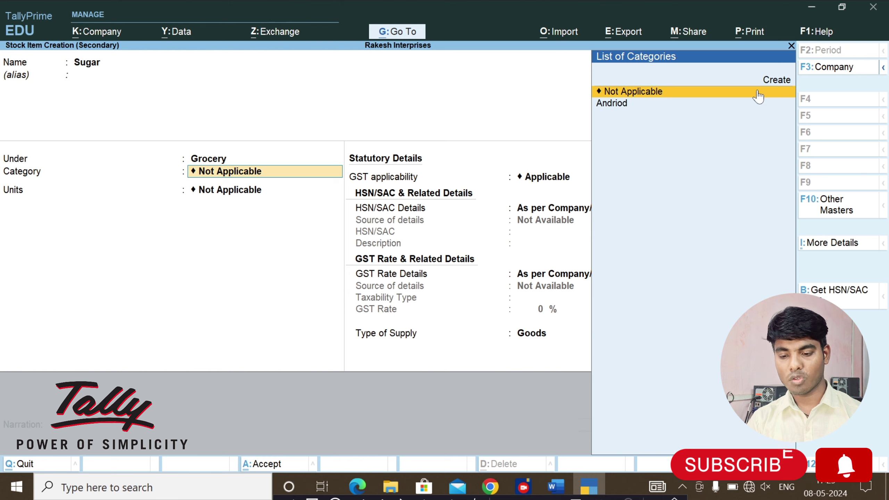
Step: Leave Sugar's category as Not Applicable and start a new simple unit with symbol kgs and formal name Kilograms
{"action": "left_click", "coordinate": [757, 92]}
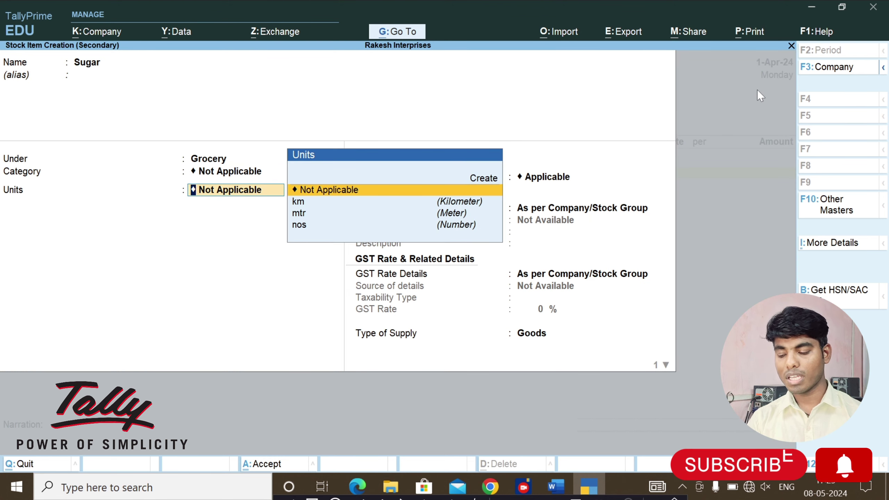
{"action": "key", "text": "Up"}
{"action": "key", "text": "Return"}
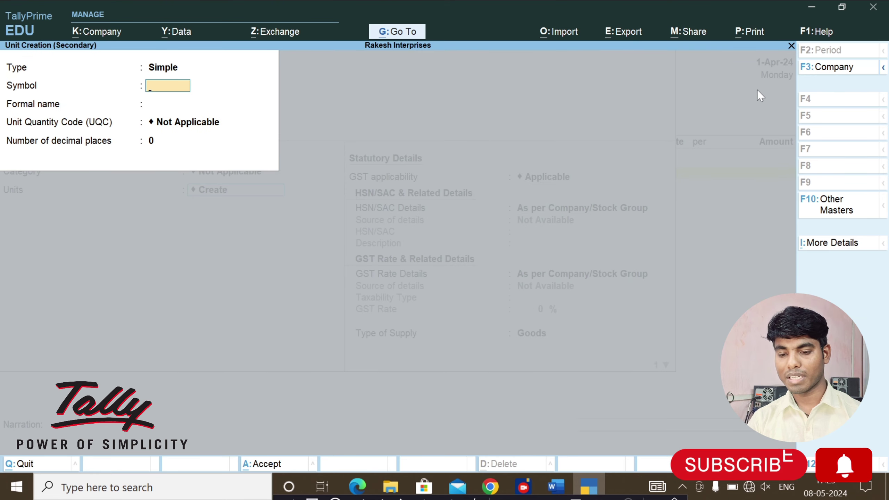
{"action": "type", "text": "kgs"}
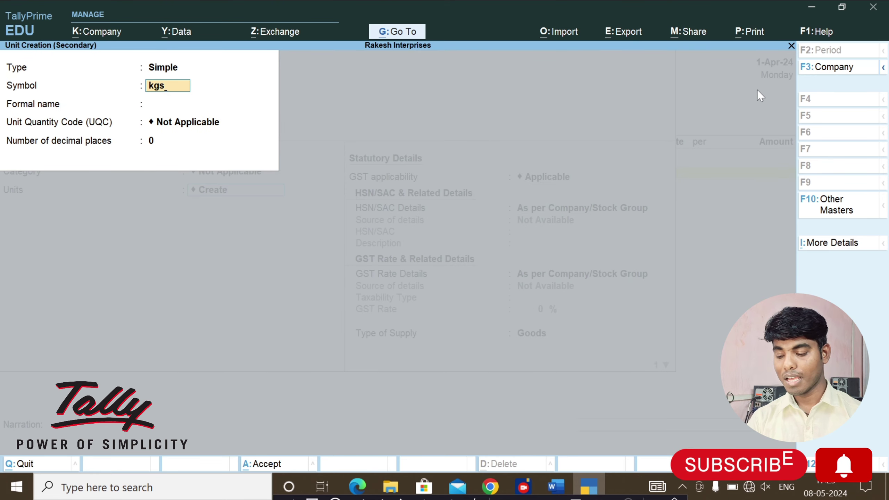
{"action": "key", "text": "Return"}
{"action": "type", "text": "Kilogr"}
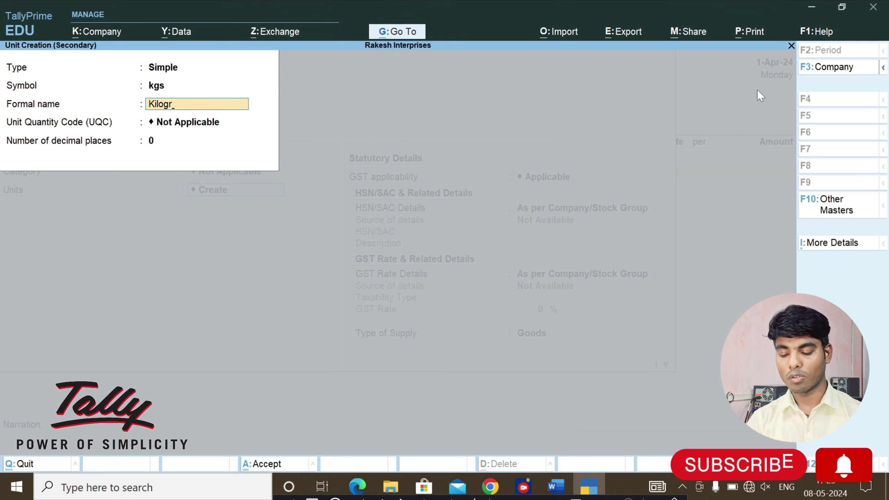
{"action": "type", "text": "ams"}
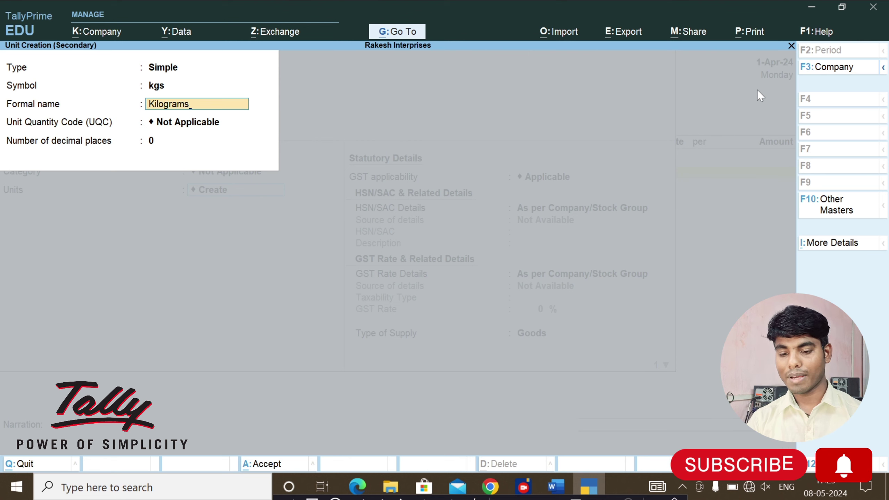
{"action": "key", "text": "Return"}
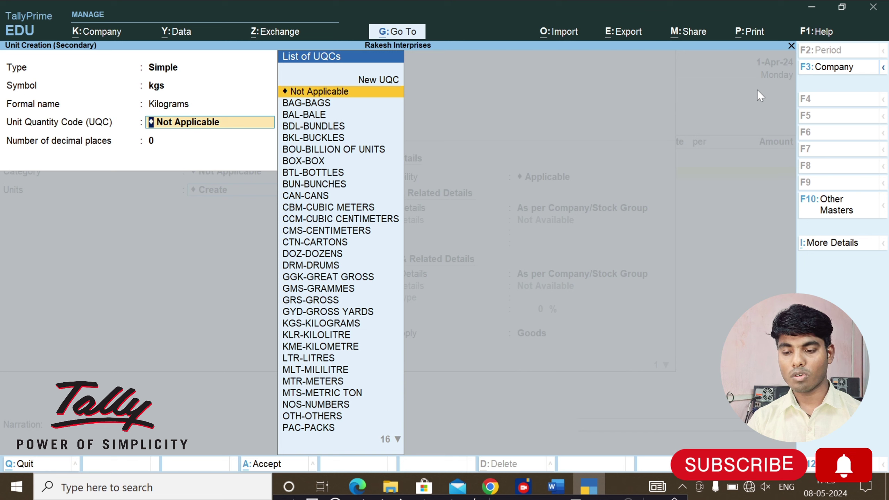
Step: Give the kgs unit the quantity code KGS-KILOGRAMS and 1 decimal place, and save both the unit and the Sugar item
{"action": "type", "text": "ki"}
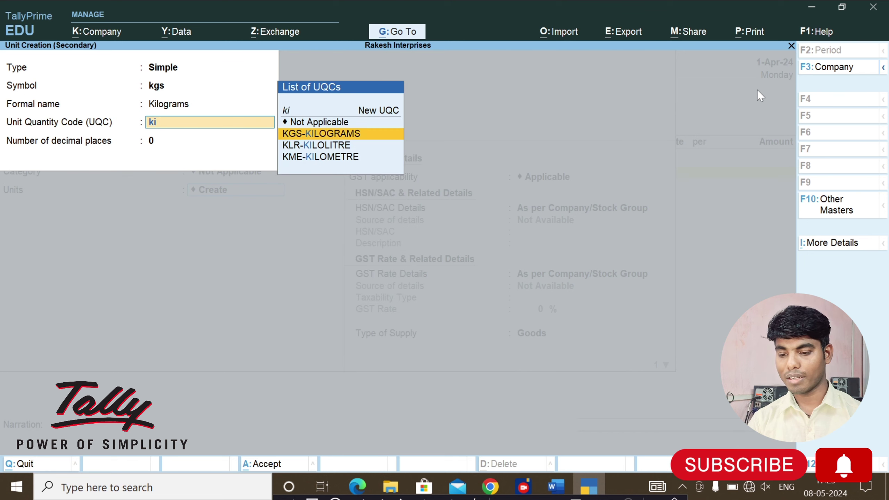
{"action": "key", "text": "Return"}
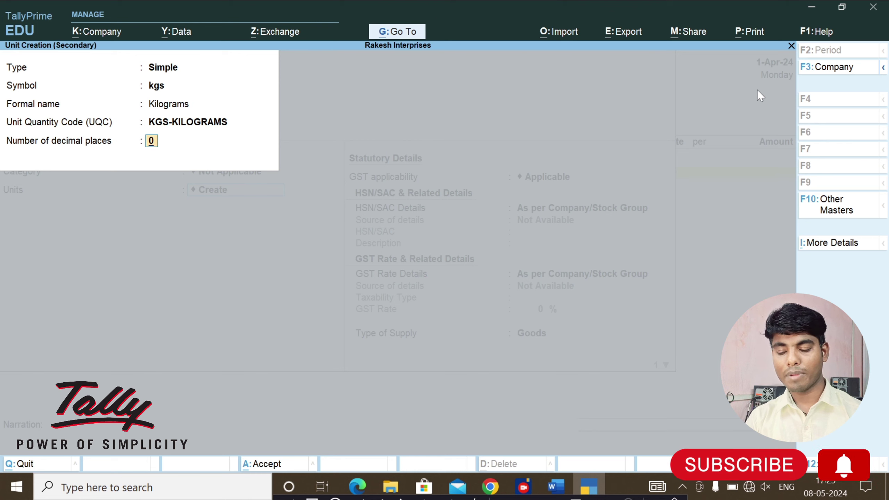
{"action": "type", "text": "1"}
{"action": "key", "text": "Return"}
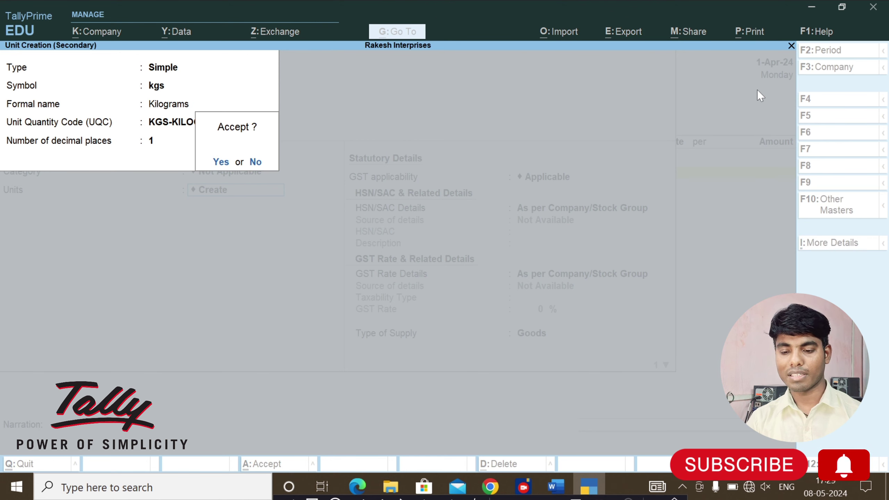
{"action": "key", "text": "Return"}
{"action": "key", "text": "Return"}
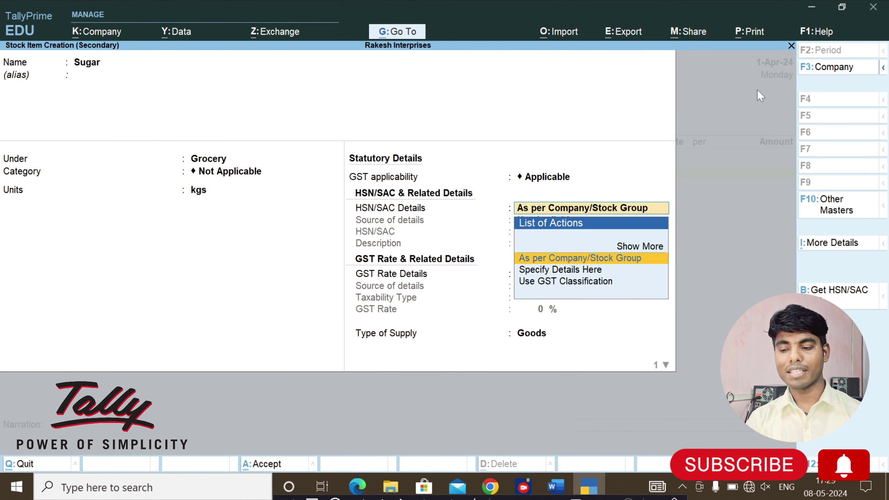
{"action": "key", "text": "ctrl+a"}
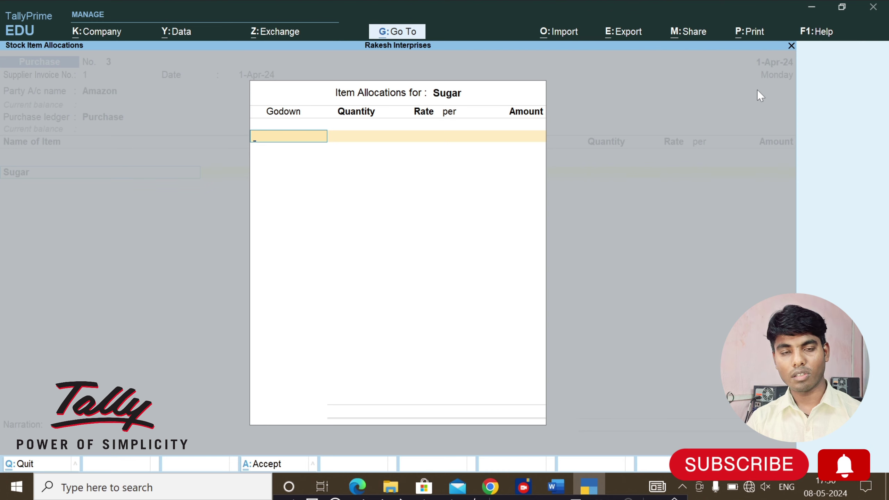
Step: Allocate 50 kgs of Sugar at a rate of 40 per kg to Main Location and accept the voucher line
{"action": "key", "text": "Return"}
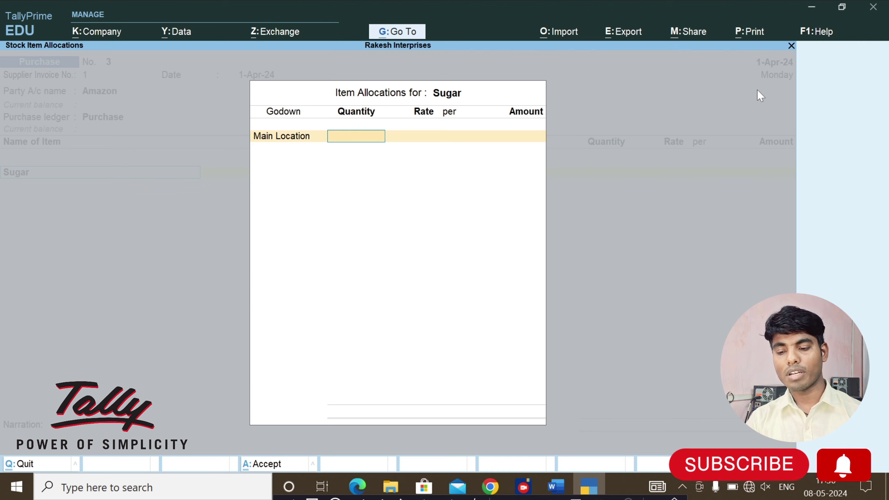
{"action": "type", "text": "5"}
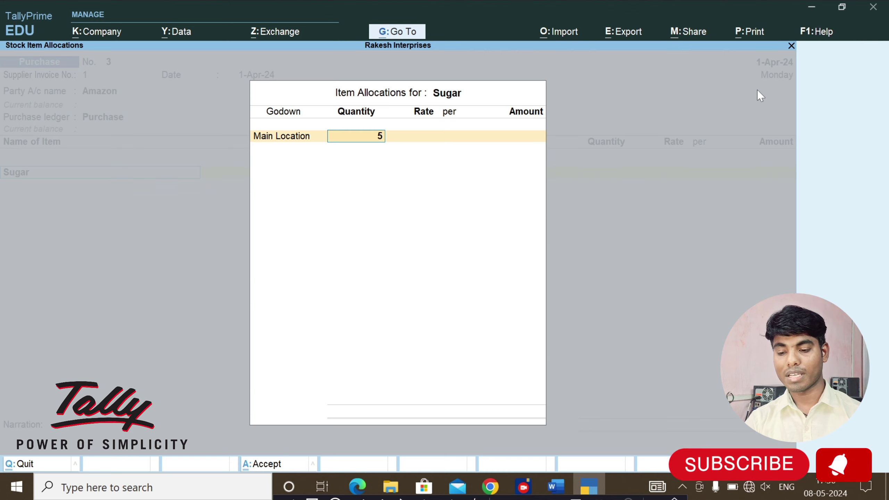
{"action": "type", "text": "0"}
{"action": "key", "text": "Return"}
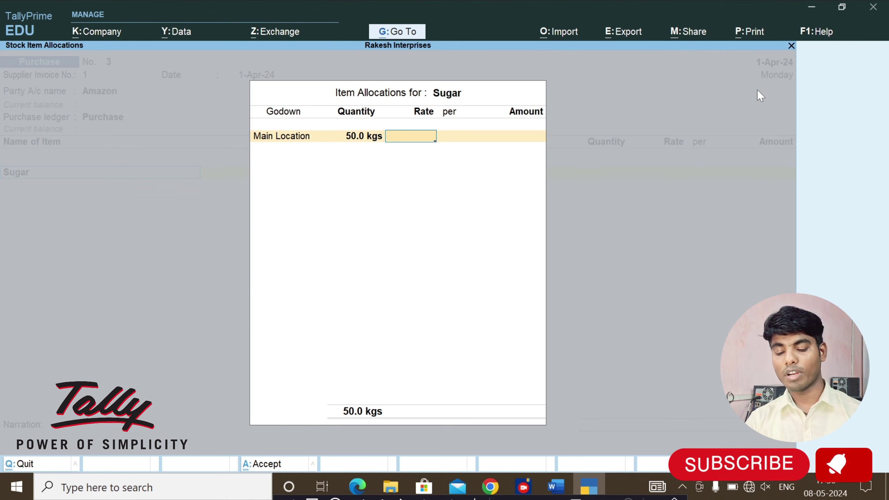
{"action": "type", "text": "40"}
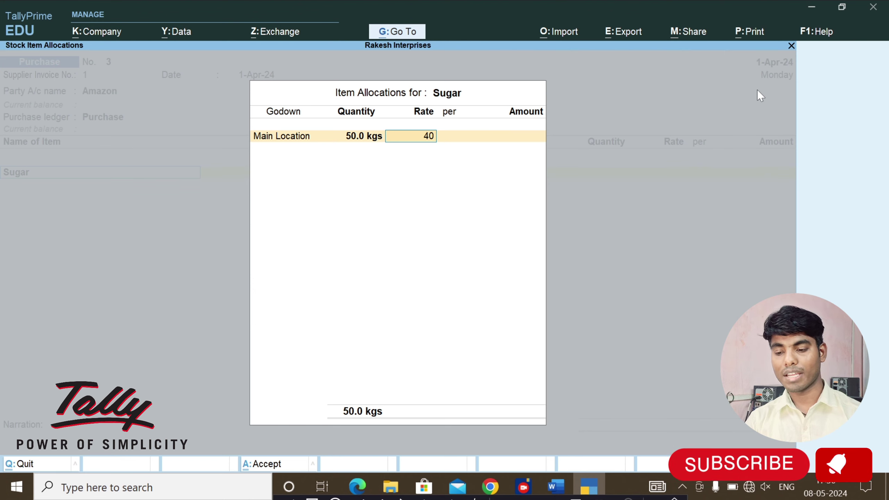
{"action": "key", "text": "Return"}
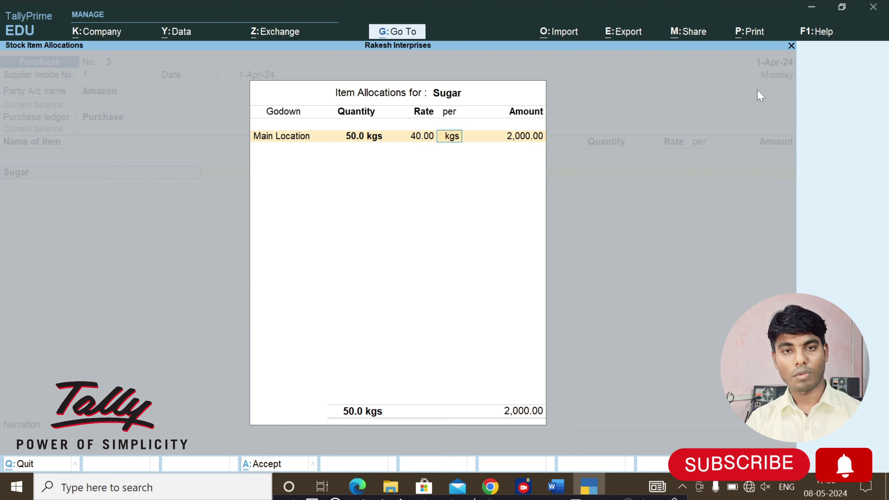
{"action": "key", "text": "Return"}
{"action": "key", "text": "Return"}
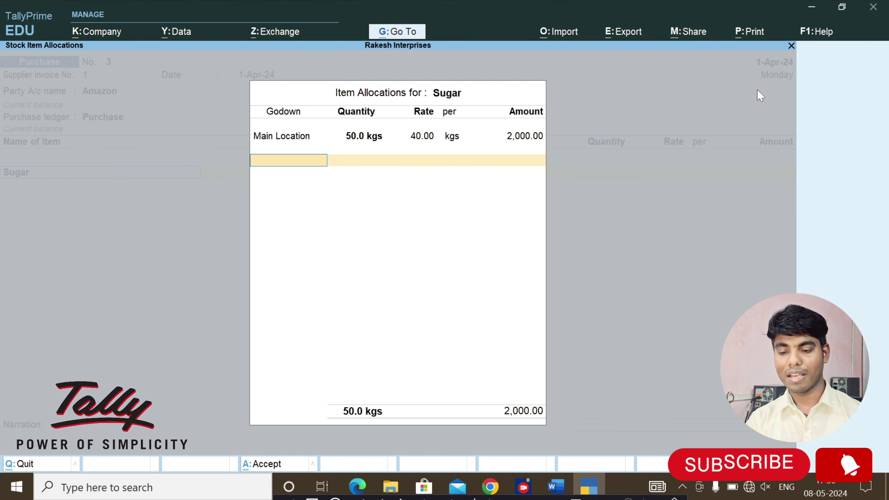
{"action": "key", "text": "Return"}
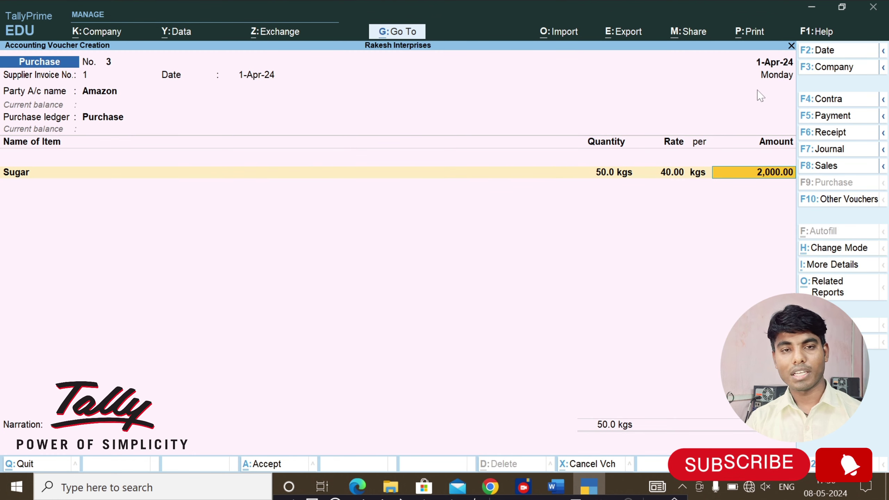
{"action": "key", "text": "Return"}
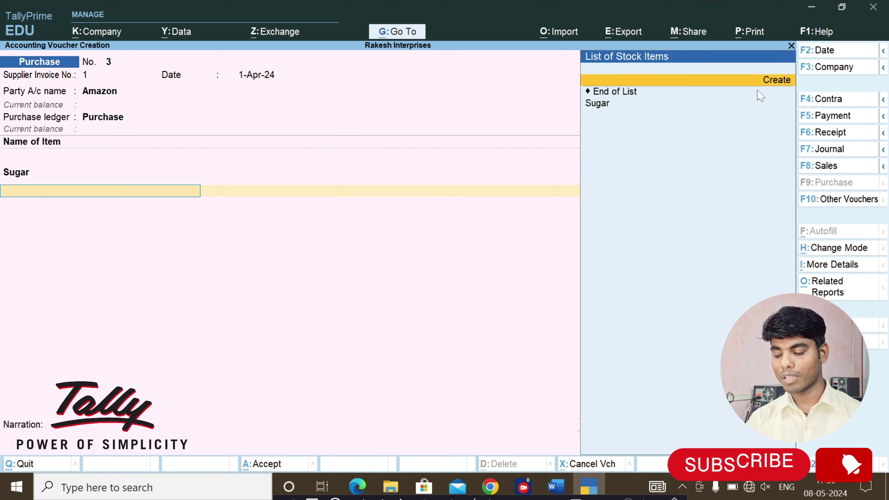
Step: Create a stock item named Pulse under the Grocery group with unit kgs, keeping the default category and GST details
{"action": "left_click", "coordinate": [757, 90]}
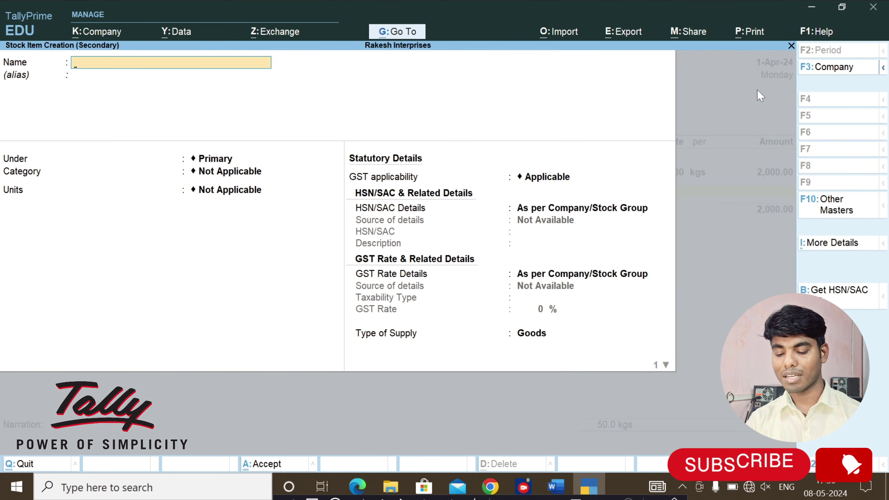
{"action": "type", "text": "Pulse"}
{"action": "key", "text": "Return"}
{"action": "key", "text": "Return"}
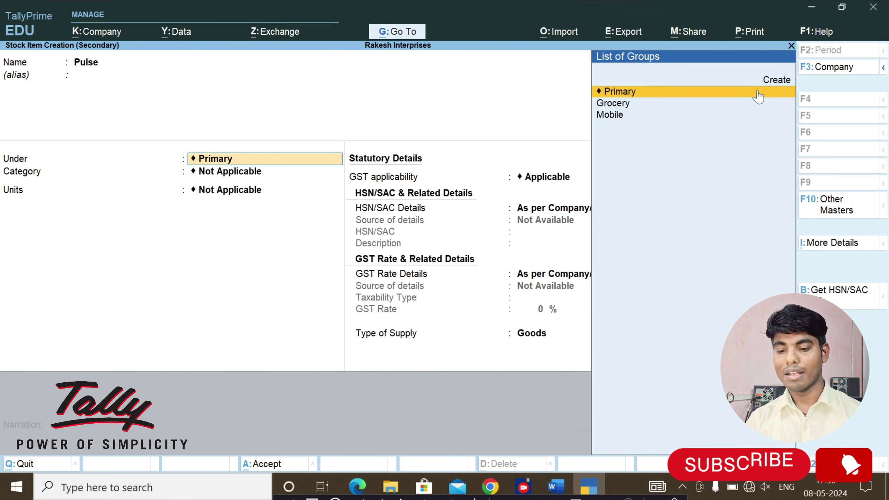
{"action": "key", "text": "Down"}
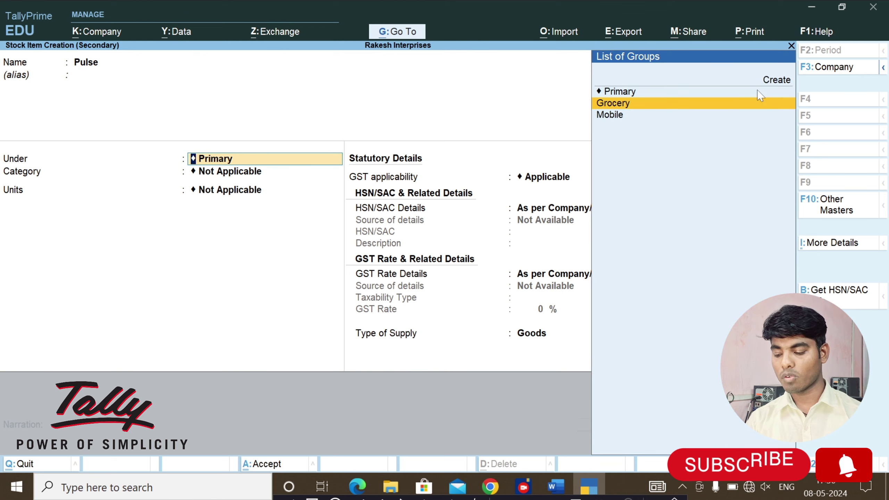
{"action": "key", "text": "Return"}
{"action": "key", "text": "Return"}
{"action": "key", "text": "Return"}
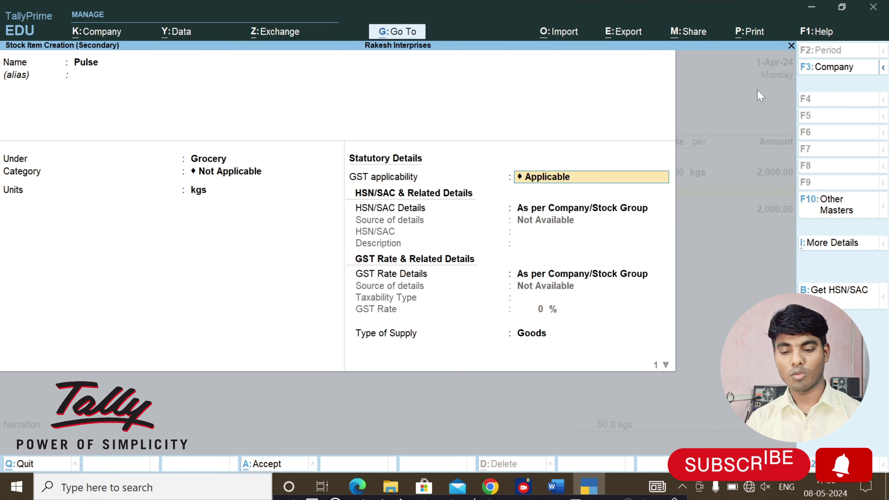
{"action": "key", "text": "Return"}
{"action": "key", "text": "Return"}
{"action": "key", "text": "ctrl"}
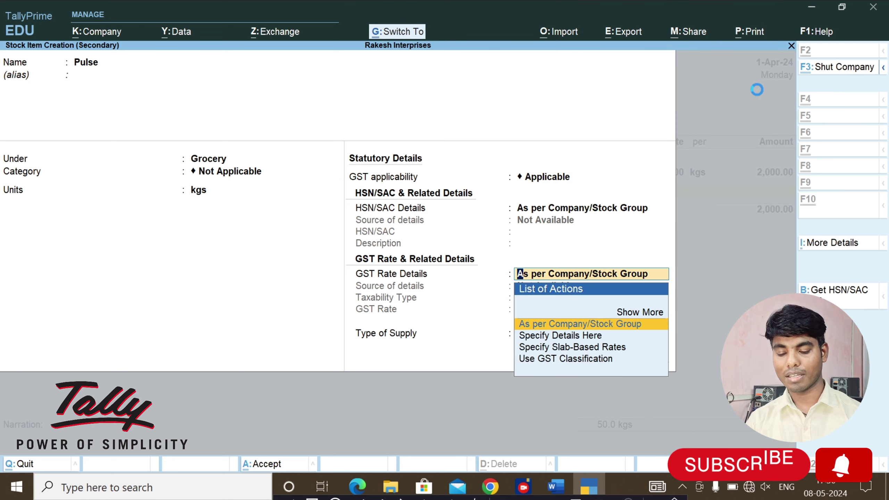
{"action": "key", "text": "ctrl+a"}
Step: Allocate 20 kgs of Pulse to Main Location at a rate of 100 per kg, consulting the Word purchase list, and accept the line
{"action": "key", "text": "Return"}
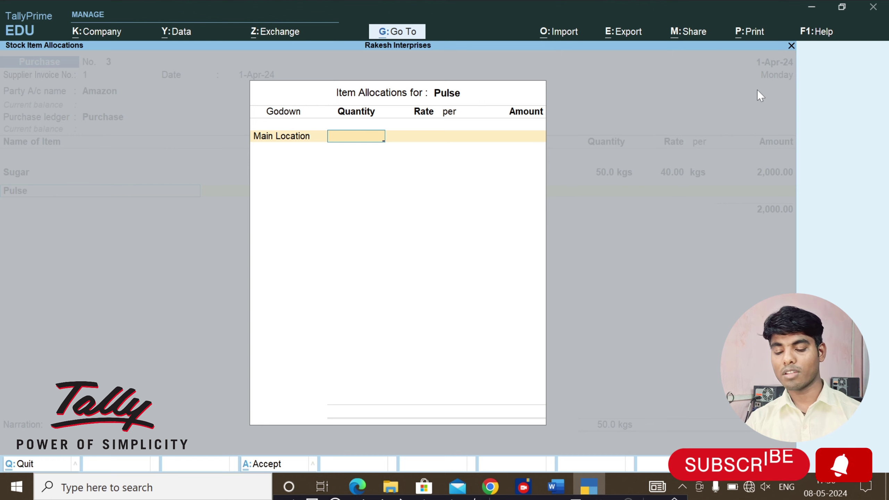
{"action": "type", "text": "20"}
{"action": "key", "text": "Return"}
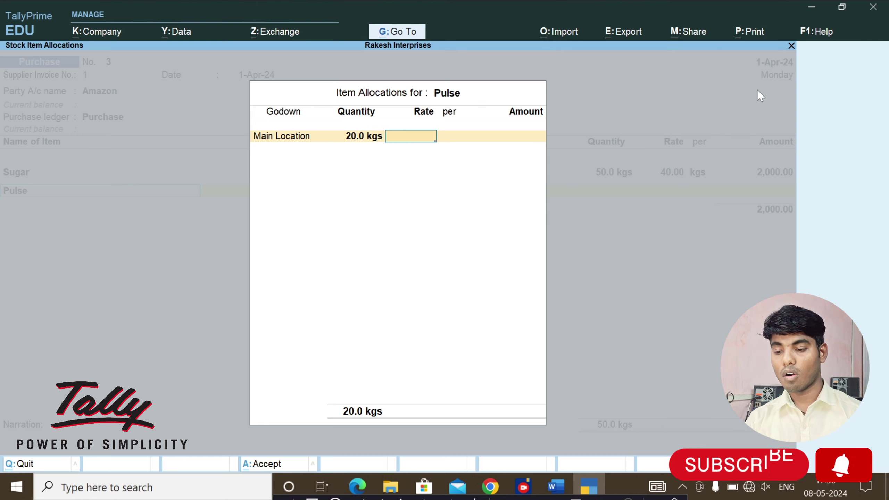
{"action": "key", "text": "alt+Tab"}
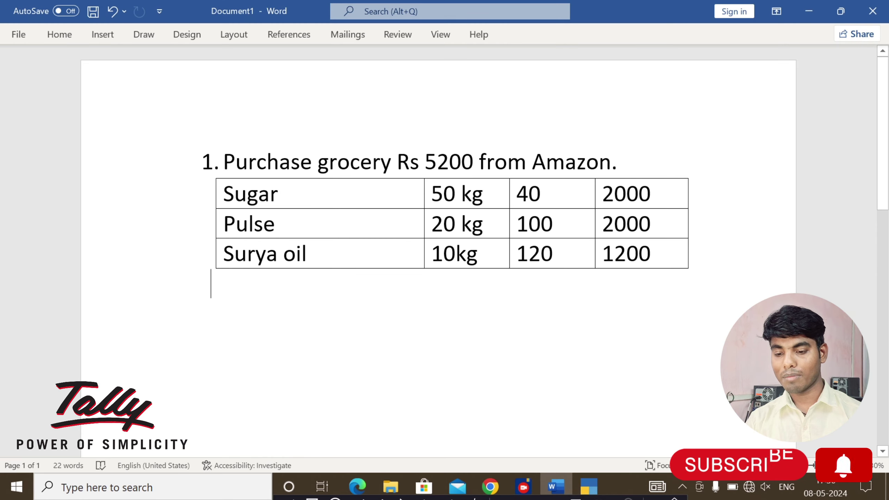
{"action": "key", "text": "alt+Tab"}
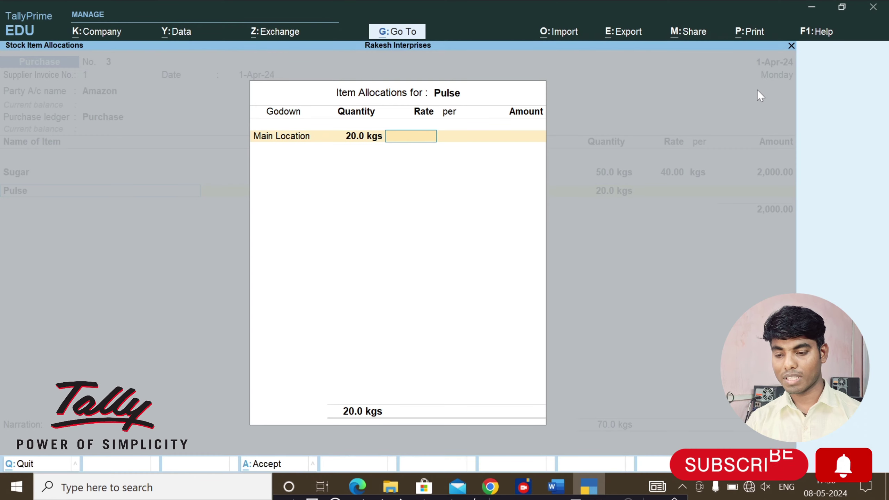
{"action": "type", "text": "100"}
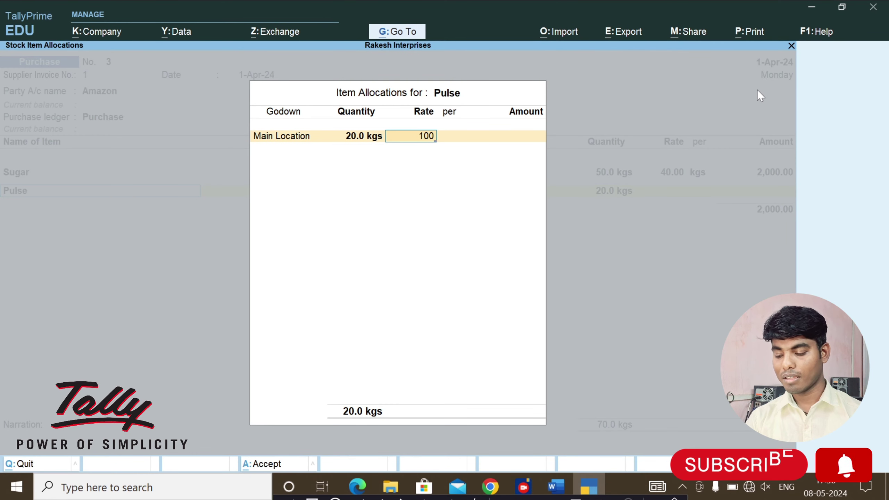
{"action": "key", "text": "Return"}
{"action": "key", "text": "Return"}
{"action": "key", "text": "Return"}
{"action": "key", "text": "Return"}
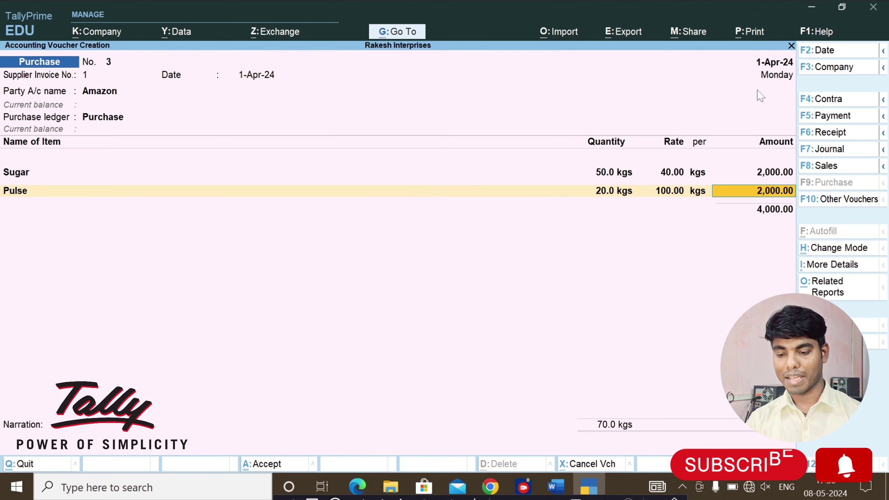
{"action": "key", "text": "Return"}
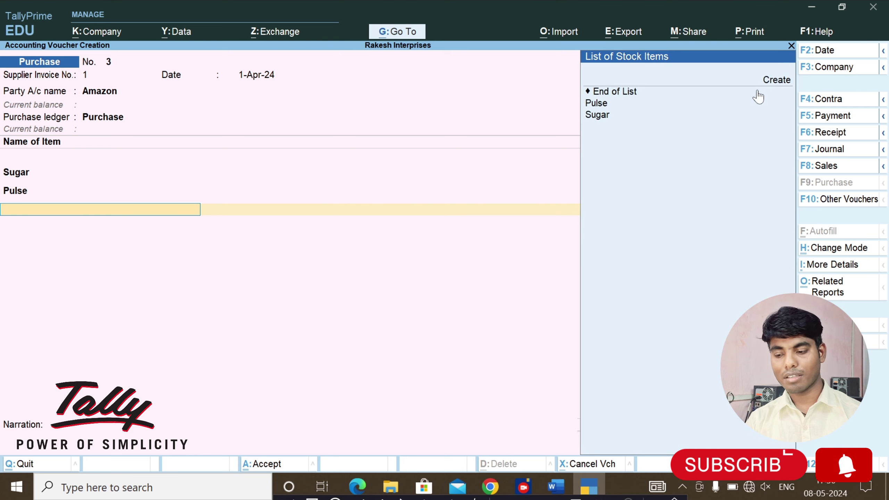
Step: Start a new stock item from the voucher's next item line and name it Surya Oil
{"action": "key", "text": "Up"}
{"action": "key", "text": "Up"}
{"action": "key", "text": "Up"}
{"action": "key", "text": "Up"}
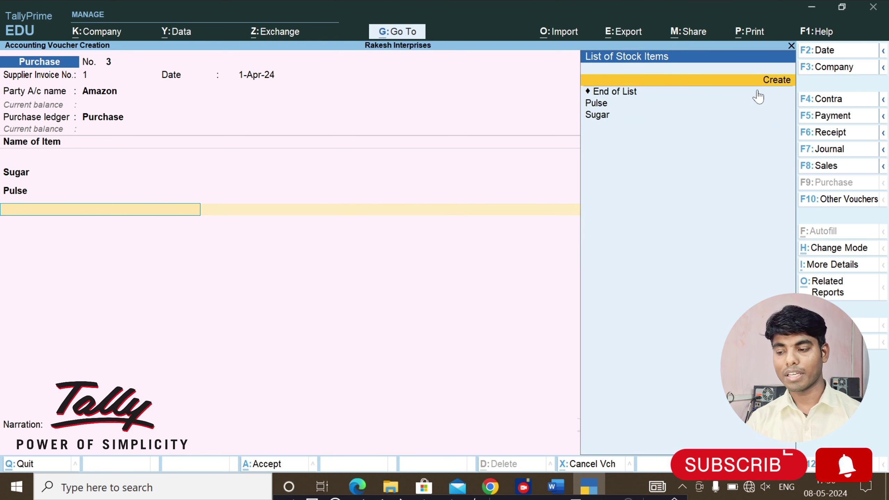
{"action": "key", "text": "Return"}
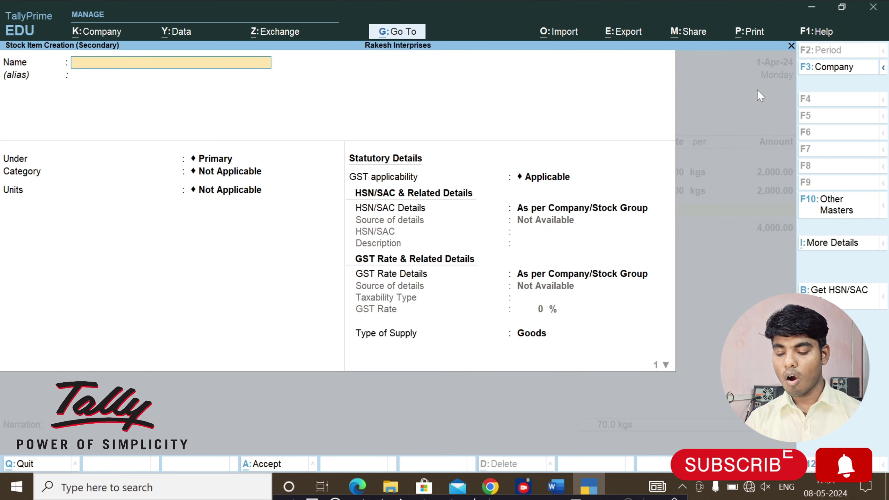
{"action": "type", "text": "Surya"}
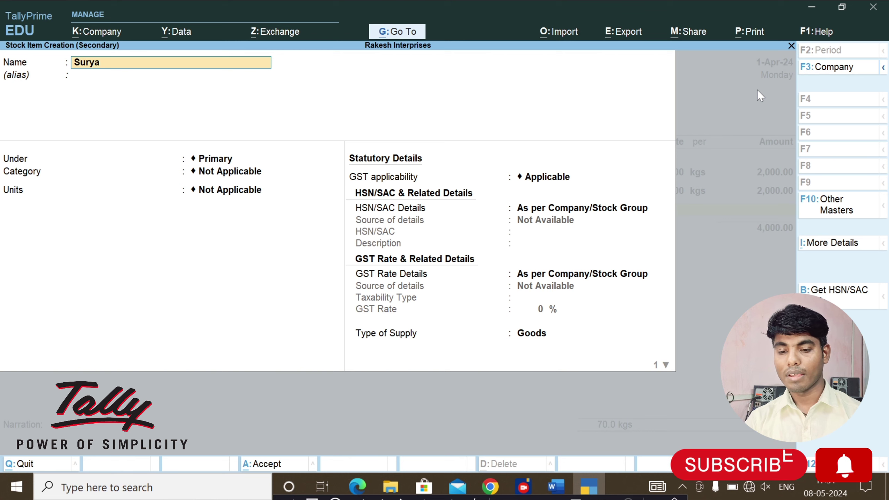
{"action": "type", "text": " oil"}
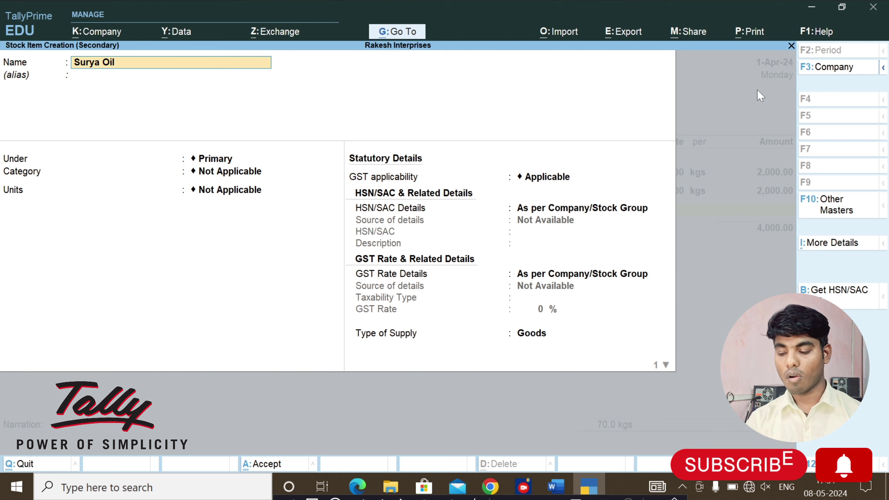
Step: Put Surya Oil under the Grocery group with unit kgs, keep the default category and GST details, and save the item
{"action": "key", "text": "Return"}
{"action": "key", "text": "Return"}
{"action": "key", "text": "Return"}
{"action": "key", "text": "BackSpace"}
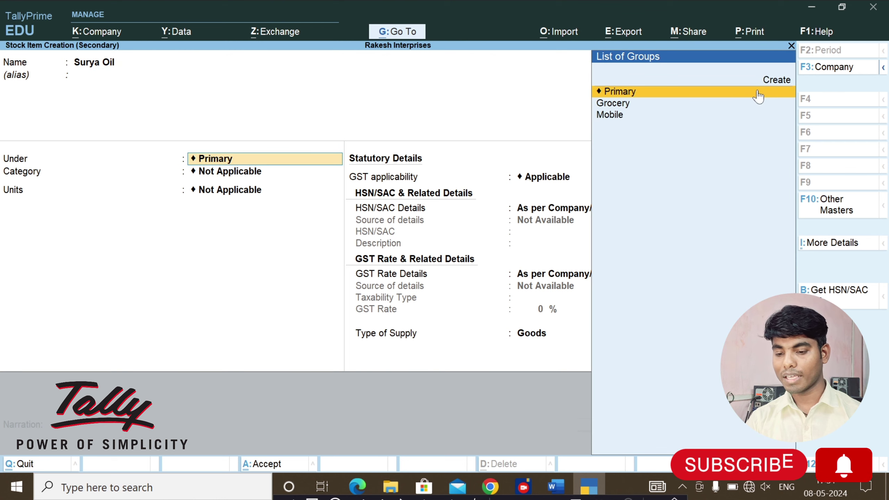
{"action": "key", "text": "Down"}
{"action": "key", "text": "Return"}
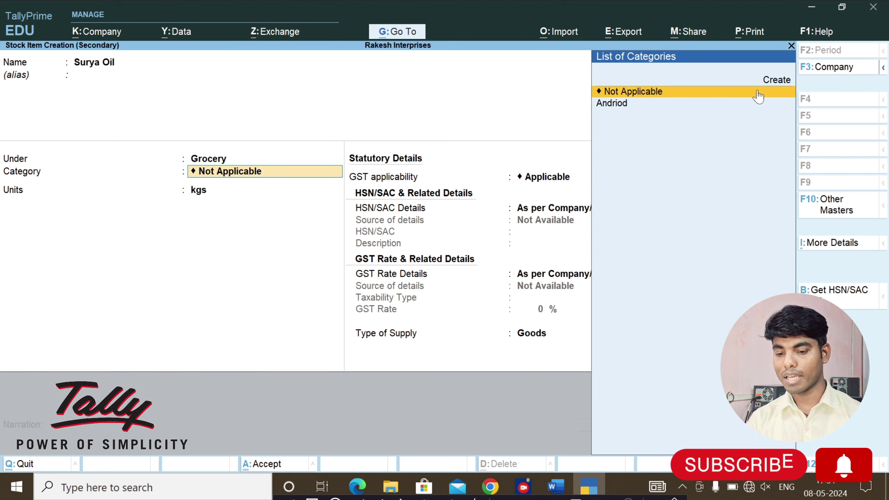
{"action": "key", "text": "Return"}
{"action": "key", "text": "Return"}
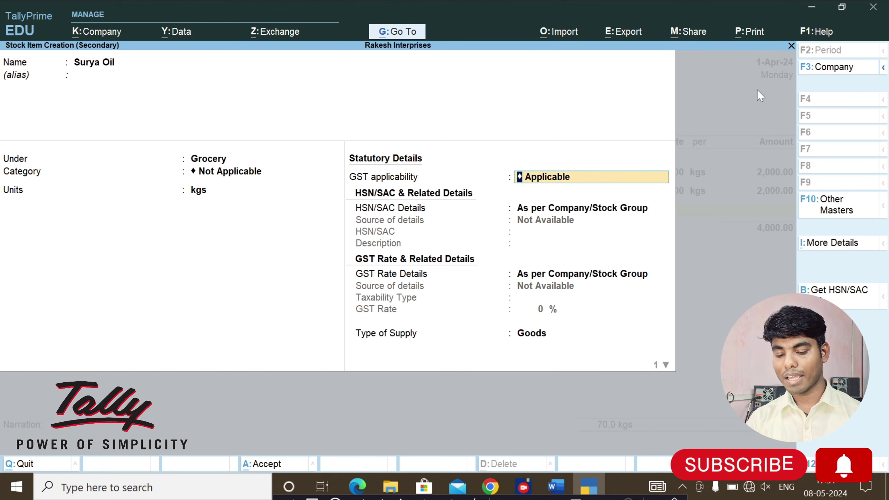
{"action": "key", "text": "ctrl"}
{"action": "key", "text": "ctrl+a"}
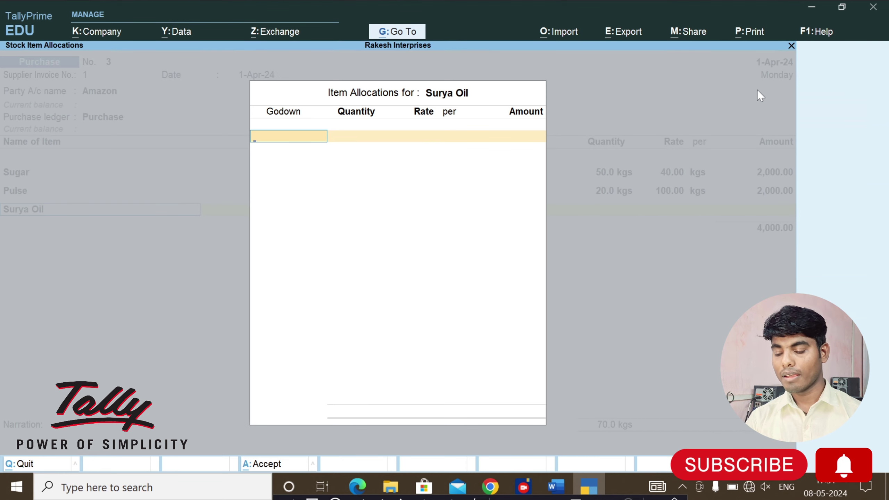
Step: Allocate 10 kgs of Surya Oil to Main Location at a rate of 120 per kg, consulting the Word purchase list, and accept the line
{"action": "key", "text": "Return"}
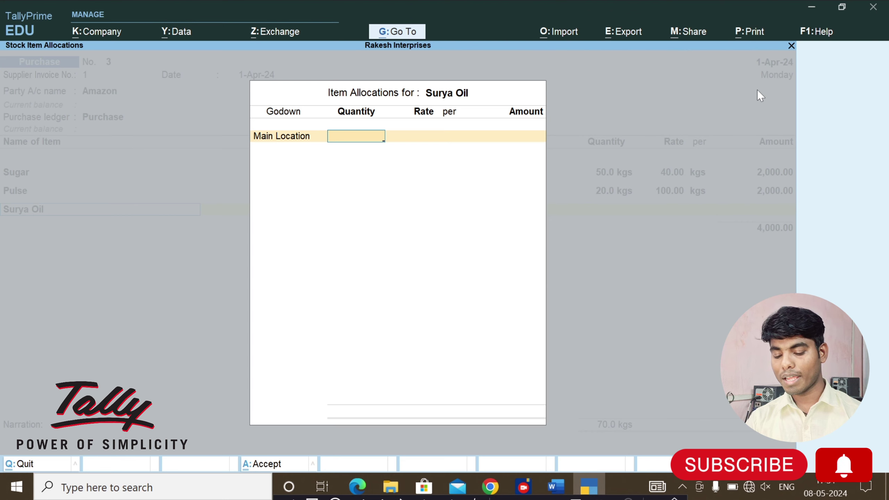
{"action": "type", "text": "10"}
{"action": "key", "text": "Return"}
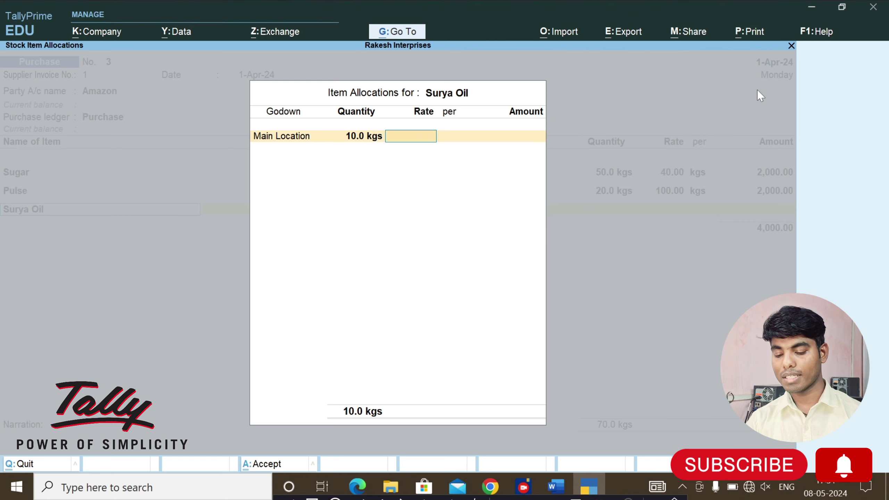
{"action": "key", "text": "alt+Tab"}
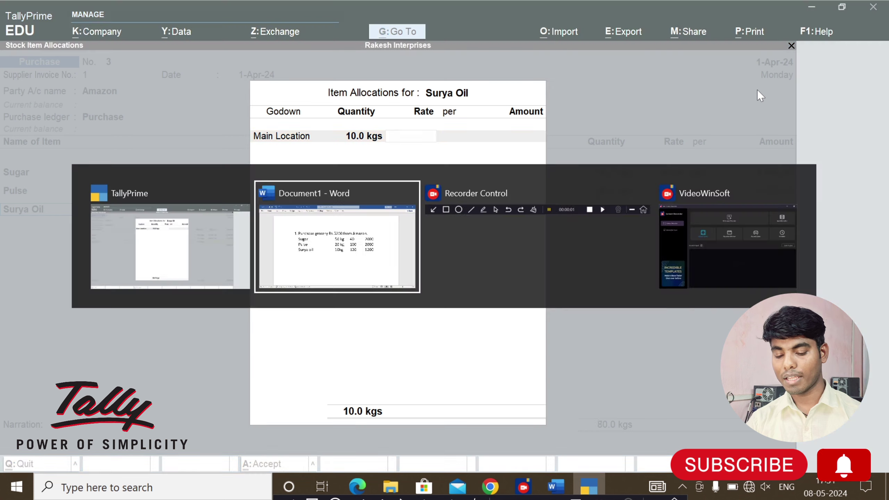
{"action": "key", "text": "alt+Tab"}
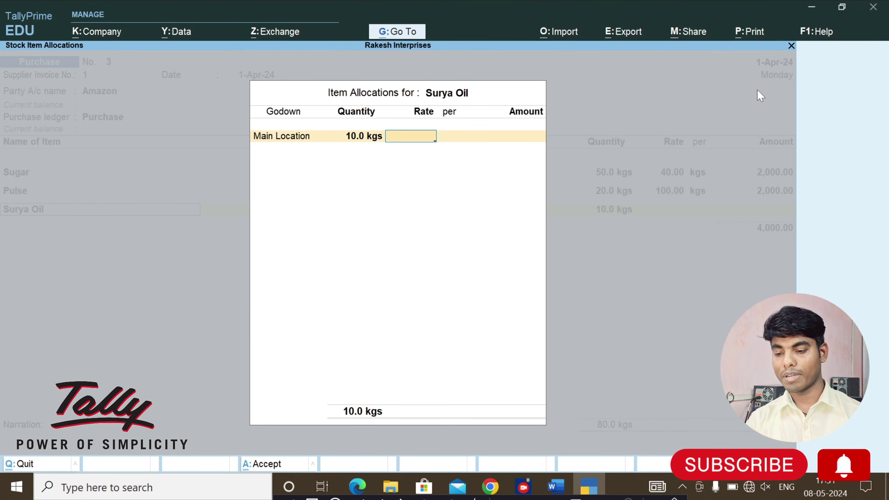
{"action": "type", "text": "120"}
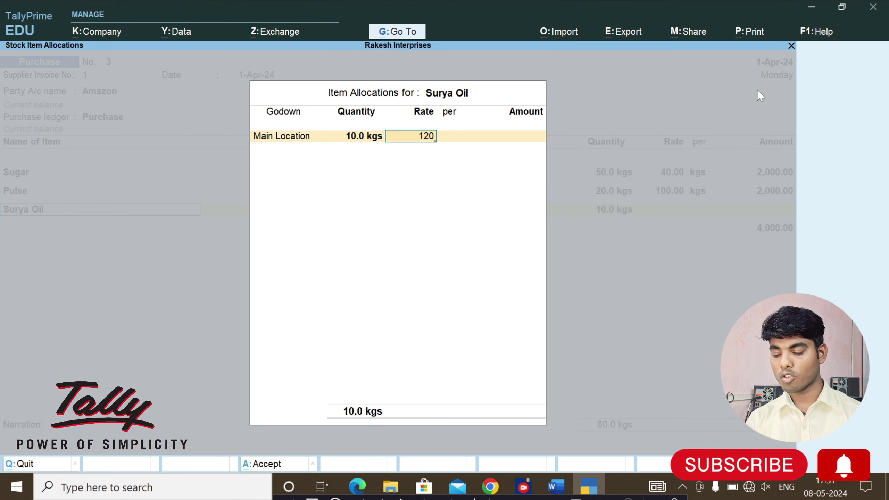
{"action": "key", "text": "Return"}
{"action": "key", "text": "Return"}
{"action": "key", "text": "Return"}
{"action": "key", "text": "Return"}
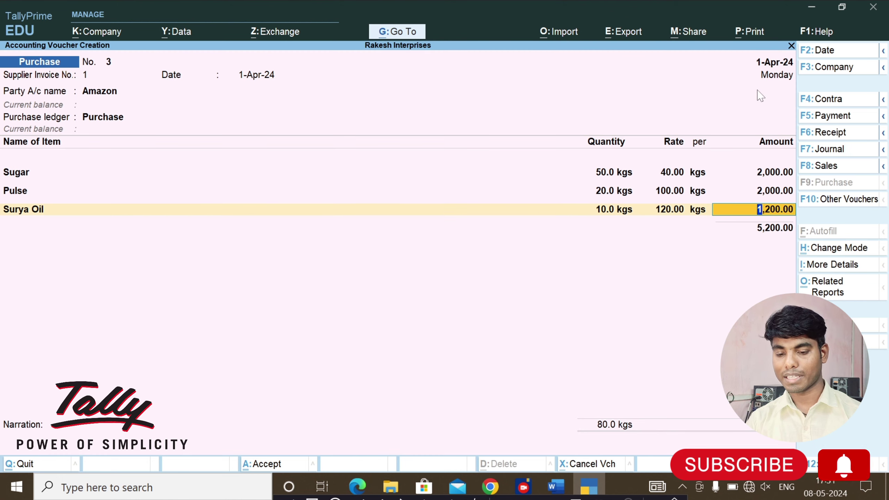
{"action": "key", "text": "Return"}
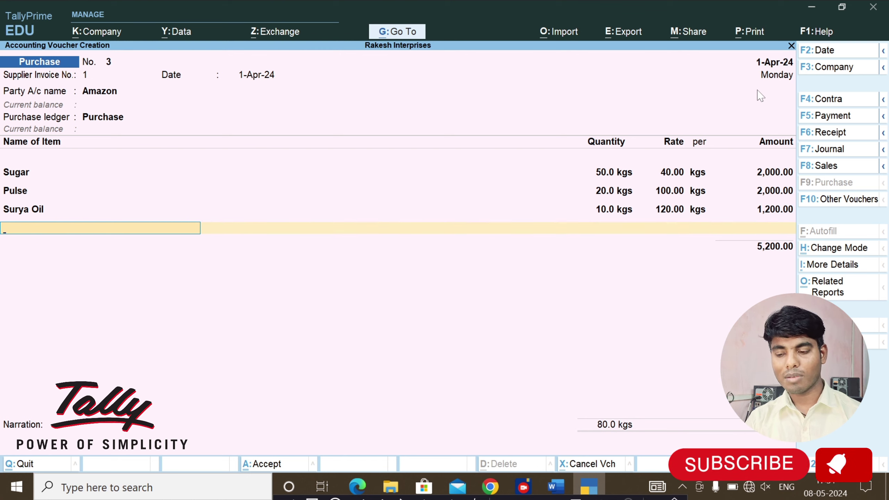
Step: End the item list, set Amazon's bill-wise reference to On Account, and save the purchase voucher without a narration
{"action": "key", "text": "Return"}
{"action": "key", "text": "Return"}
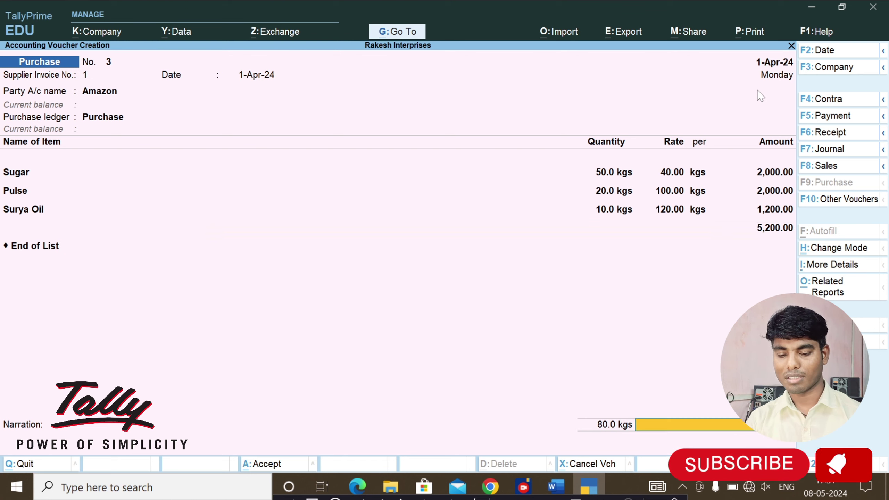
{"action": "key", "text": "Down"}
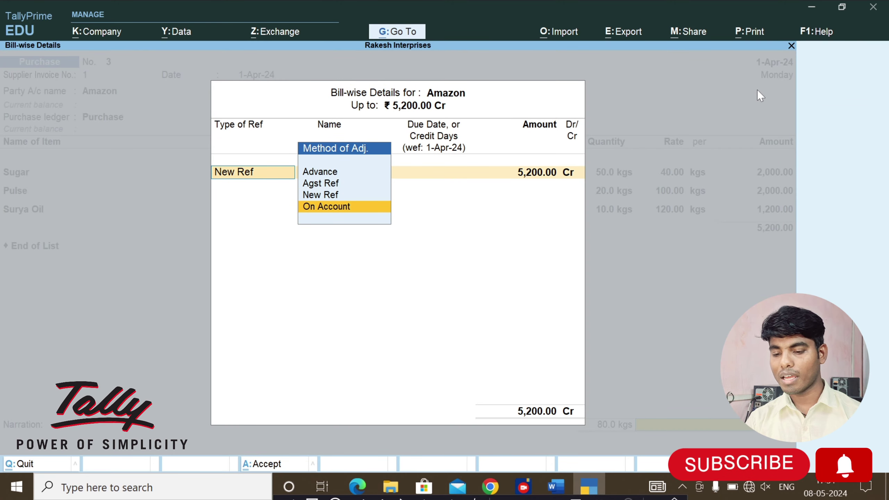
{"action": "key", "text": "Return"}
{"action": "key", "text": "Return"}
{"action": "key", "text": "Return"}
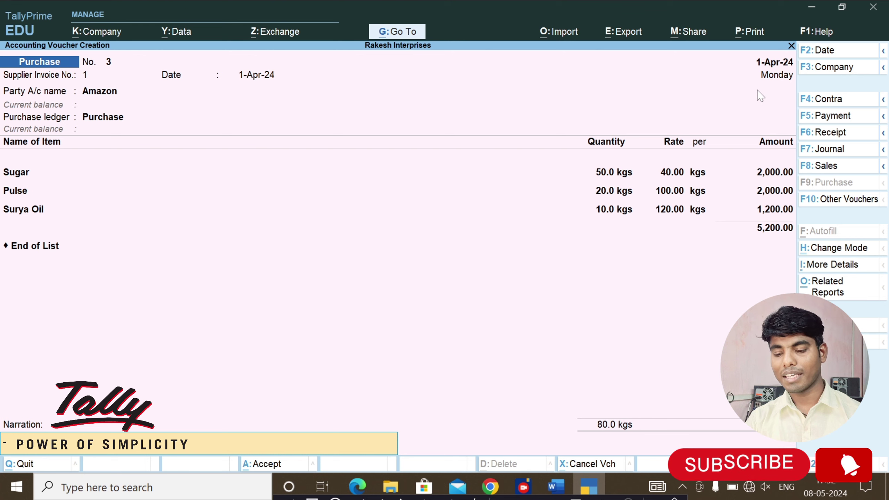
{"action": "key", "text": "Return"}
{"action": "key", "text": "Return"}
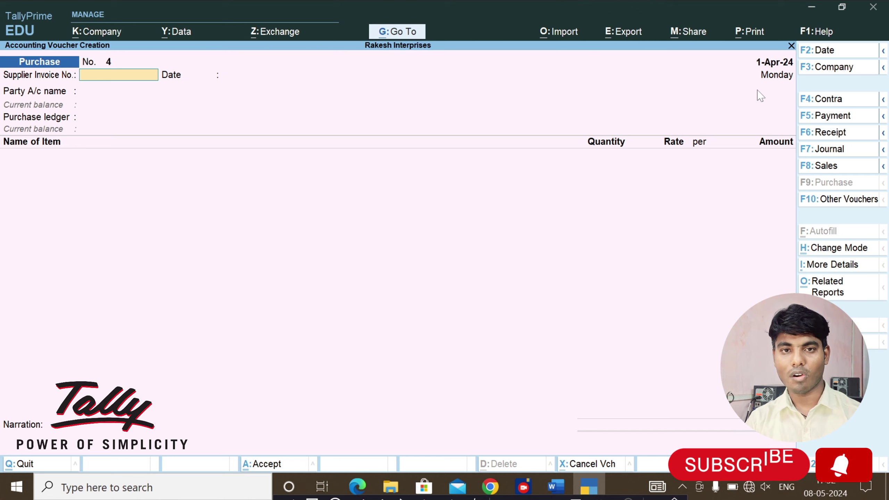
Step: Leave voucher entry and bring up the Account Books reports
{"action": "key", "text": "Escape"}
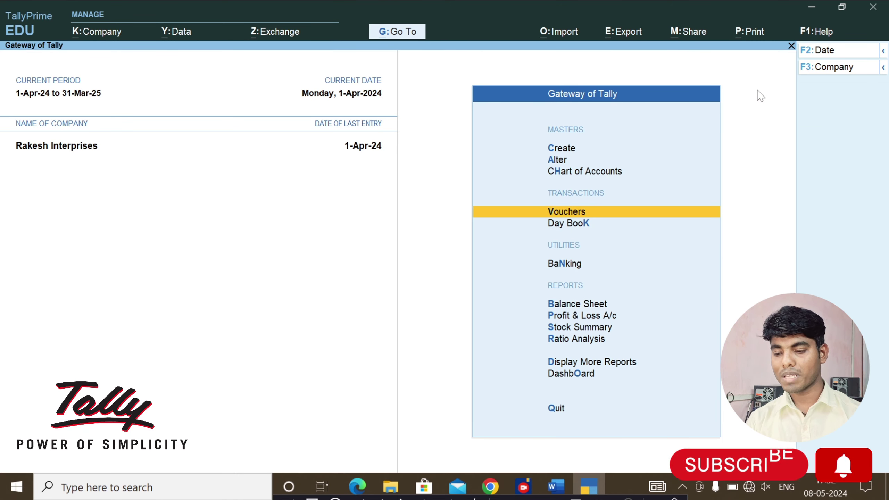
{"action": "key", "text": "Down"}
{"action": "key", "text": "Down"}
{"action": "key", "text": "Down"}
{"action": "key", "text": "Down"}
{"action": "key", "text": "Down"}
{"action": "key", "text": "Down"}
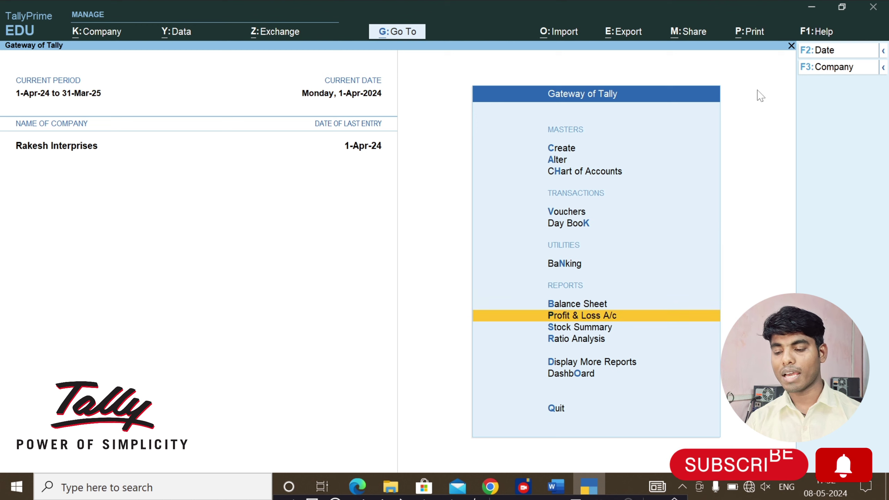
{"action": "key", "text": "Down"}
{"action": "key", "text": "Return"}
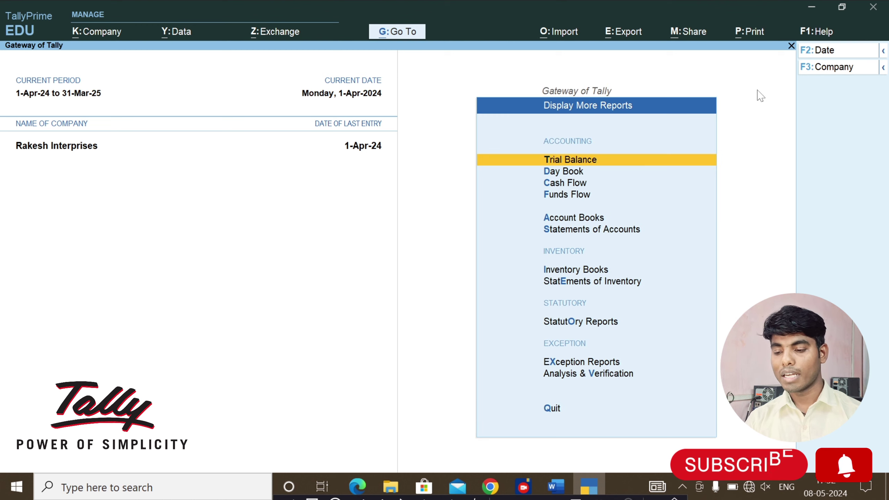
{"action": "key", "text": "Down"}
{"action": "key", "text": "Down"}
{"action": "key", "text": "Down"}
{"action": "key", "text": "Down"}
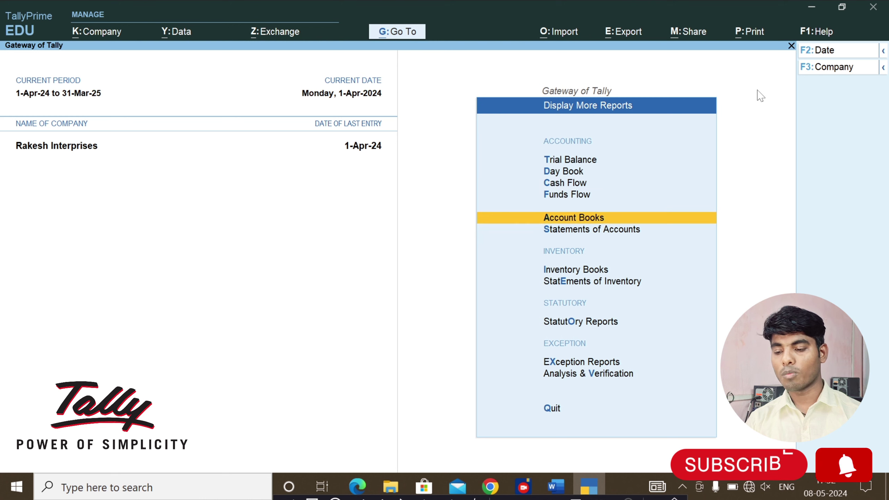
{"action": "key", "text": "Return"}
Step: Open the Purchase Register from the account books
{"action": "key", "text": "Down"}
{"action": "key", "text": "Down"}
{"action": "key", "text": "Down"}
{"action": "key", "text": "Down"}
{"action": "key", "text": "Down"}
{"action": "key", "text": "Down"}
{"action": "key", "text": "Down"}
{"action": "key", "text": "Down"}
{"action": "key", "text": "Down"}
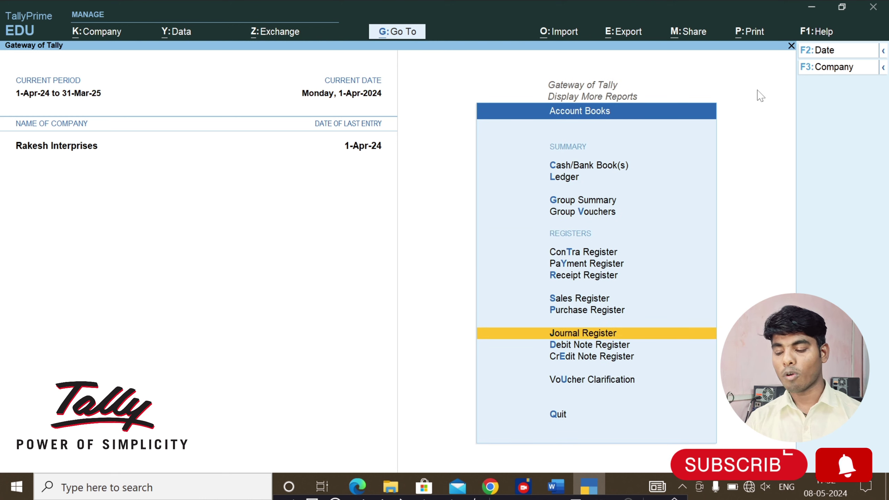
{"action": "key", "text": "Up"}
{"action": "key", "text": "Up"}
{"action": "key", "text": "Up"}
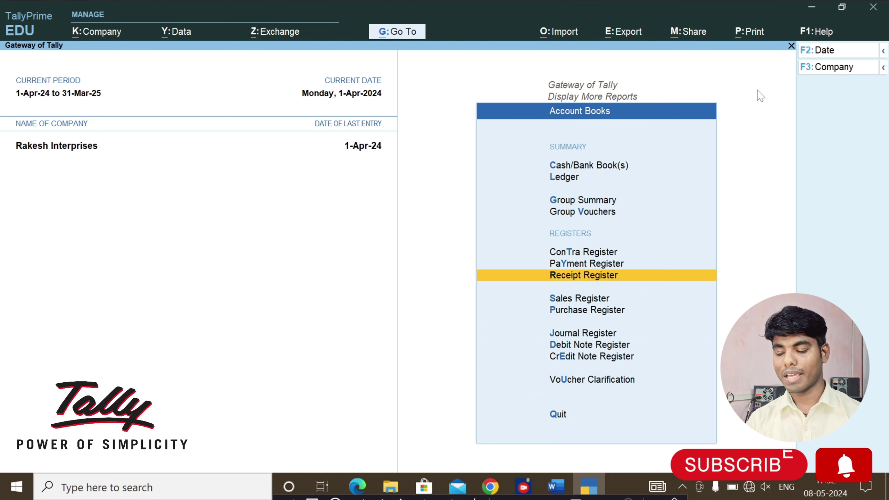
{"action": "key", "text": "Down"}
{"action": "key", "text": "Down"}
{"action": "key", "text": "Return"}
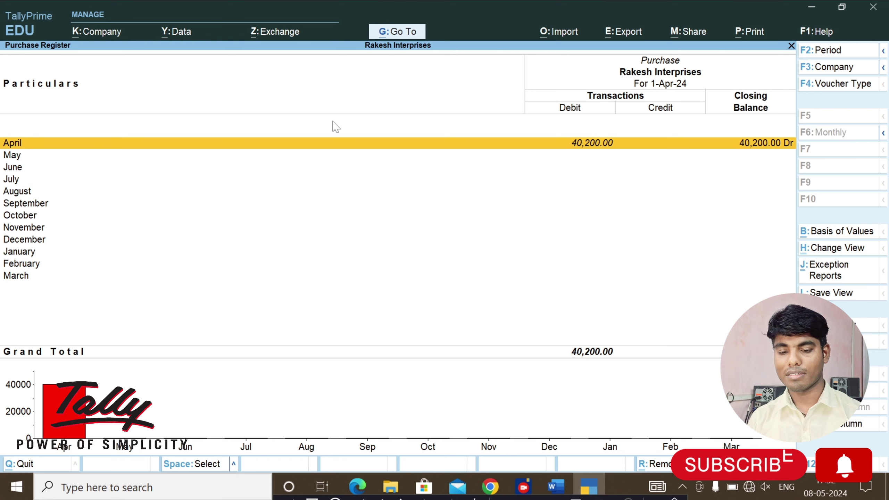
Step: List April's purchase vouchers and open the Amazon voucher
{"action": "key", "text": "Return"}
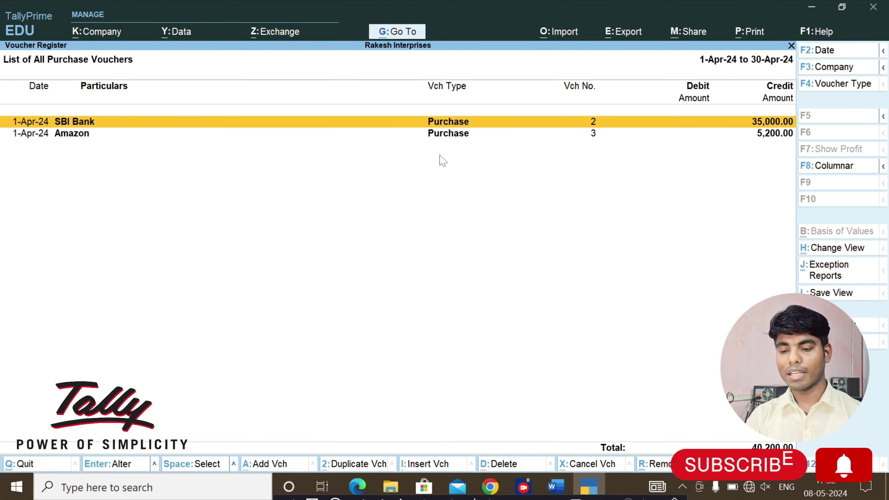
{"action": "key", "text": "Down"}
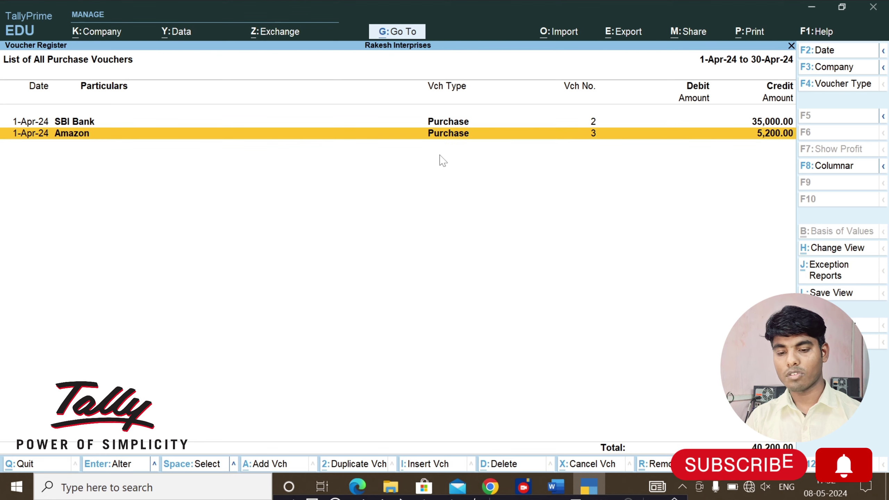
{"action": "key", "text": "Return"}
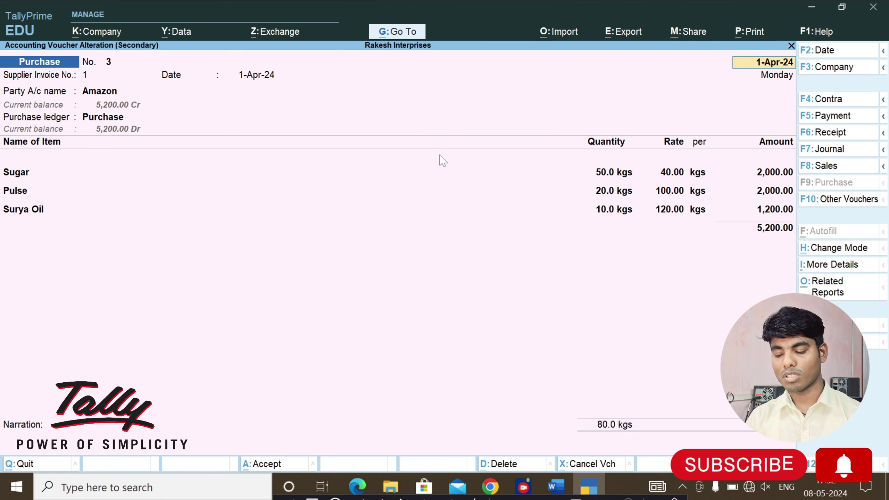
Step: Preview the Amazon voucher's printed invoice, examine its parties, item lines and total at enlarged size, and exit the preview
{"action": "key", "text": "ctrl"}
{"action": "key", "text": "ctrl+p"}
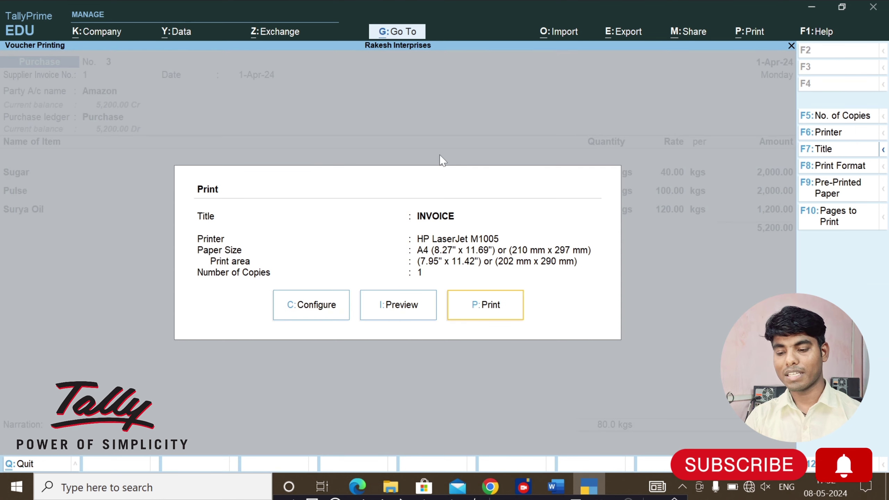
{"action": "key", "text": "Left"}
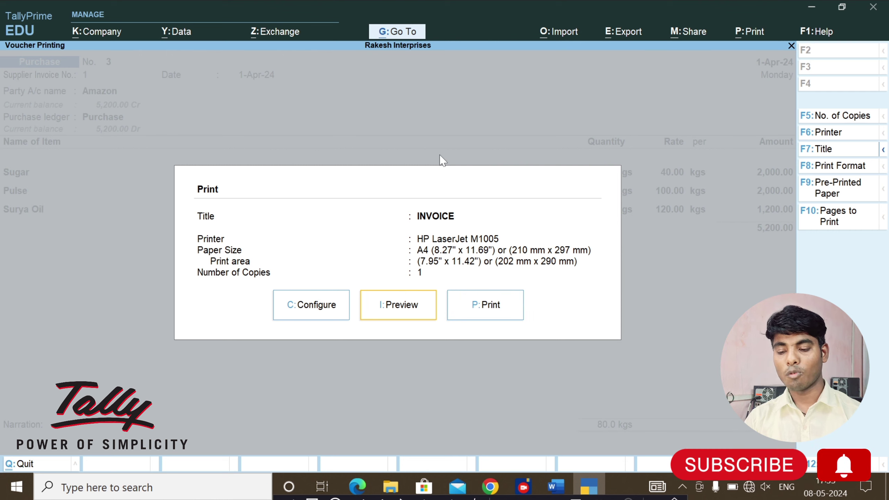
{"action": "key", "text": "Return"}
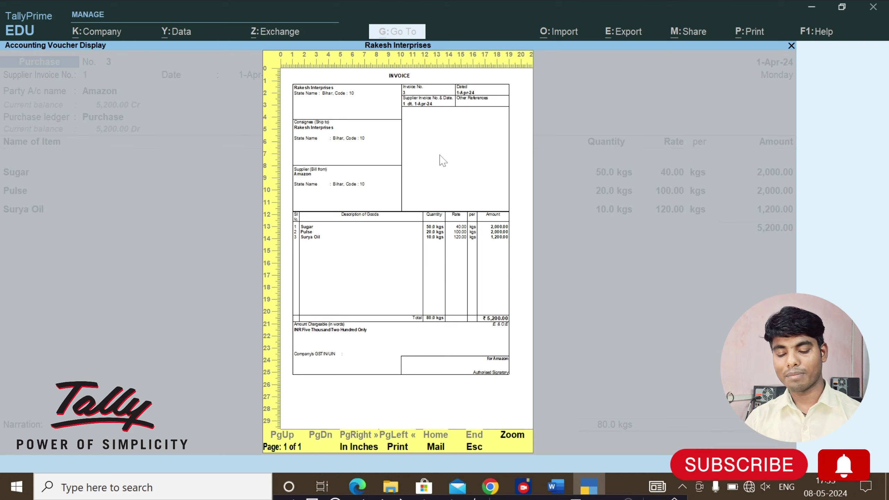
{"action": "key", "text": "alt+z"}
{"action": "scroll", "coordinate": [442, 161], "scroll_direction": "down", "scroll_amount": 10}
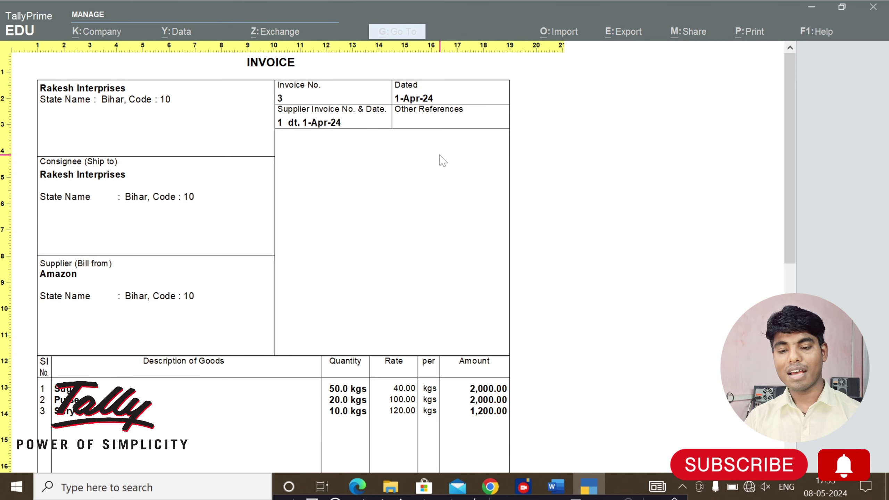
{"action": "scroll", "coordinate": [442, 162], "scroll_direction": "down", "scroll_amount": 5}
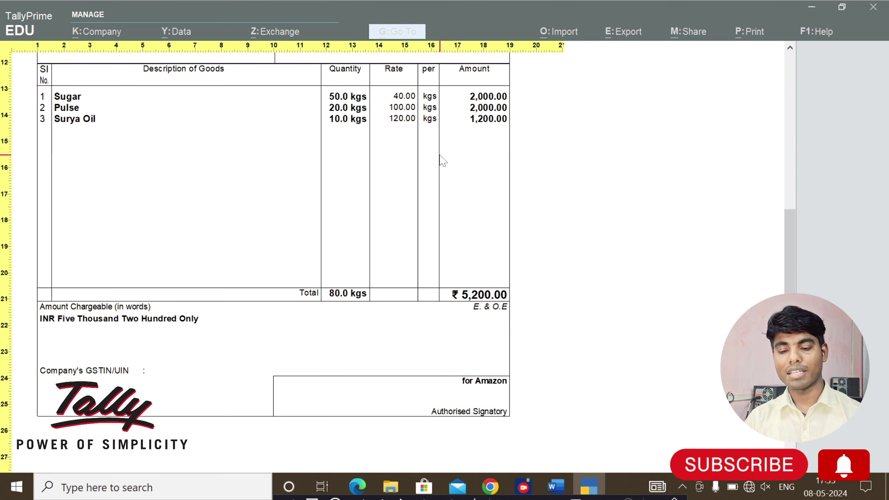
{"action": "scroll", "coordinate": [441, 161], "scroll_direction": "up", "scroll_amount": 4}
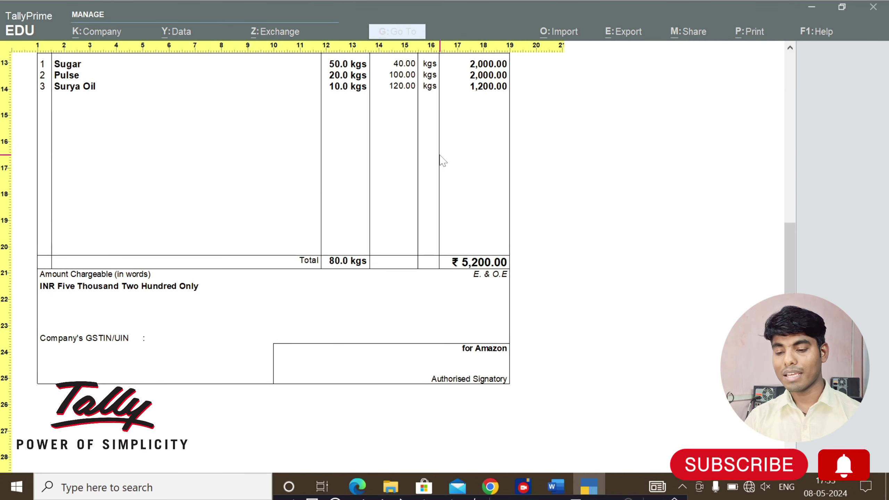
{"action": "scroll", "coordinate": [442, 161], "scroll_direction": "up", "scroll_amount": 5}
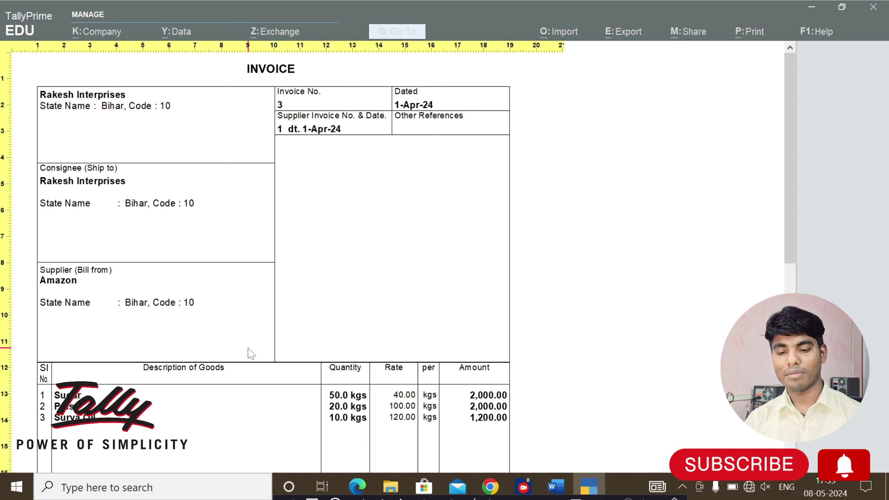
{"action": "key", "text": "Escape"}
{"action": "key", "text": "Escape"}
{"action": "key", "text": "Escape"}
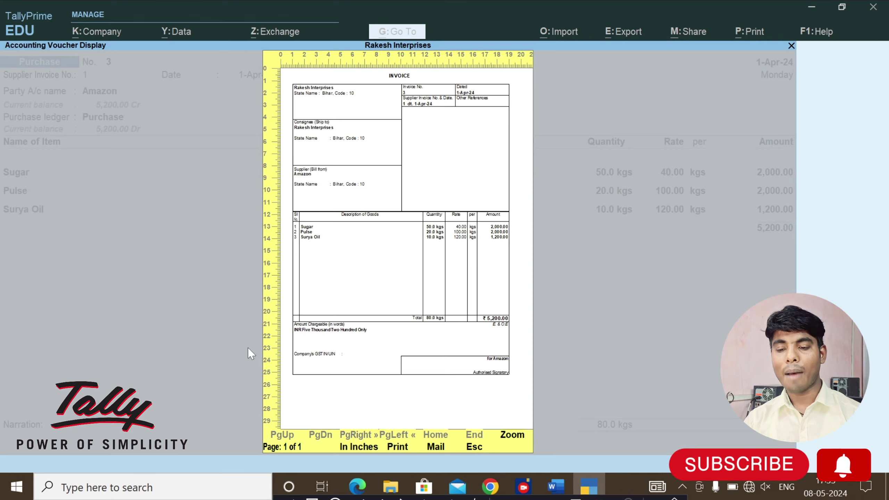